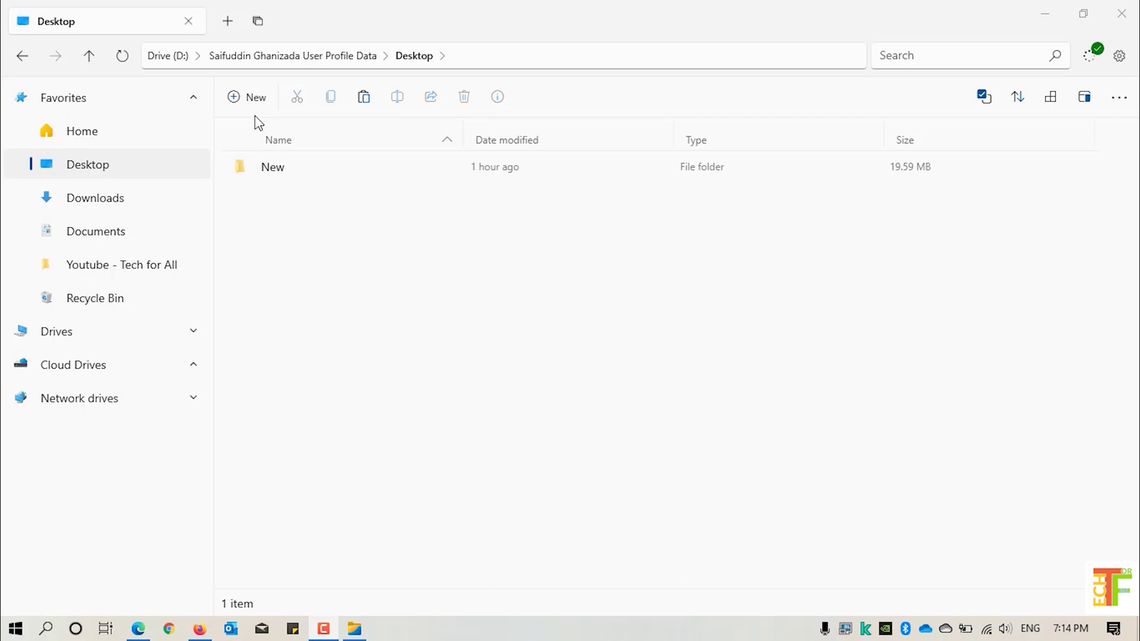
# - Add a new Microsoft Excel Worksheet to the Desktop and name it TechForAll
pyautogui.click(233, 97)
pyautogui.click(258, 354)
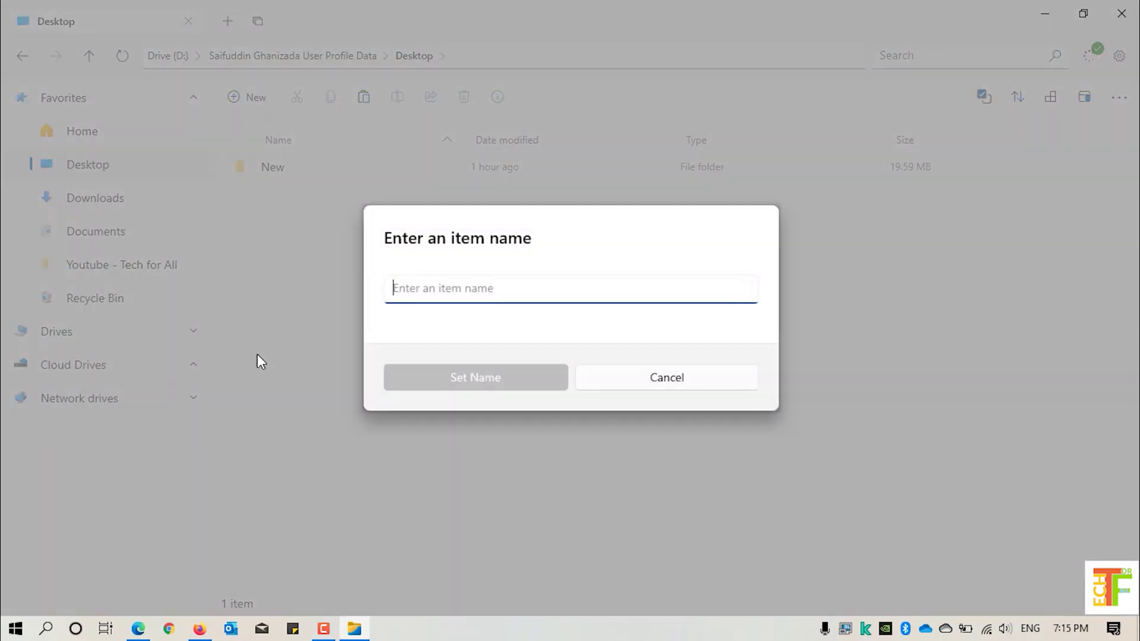
pyautogui.write('TechForAll')
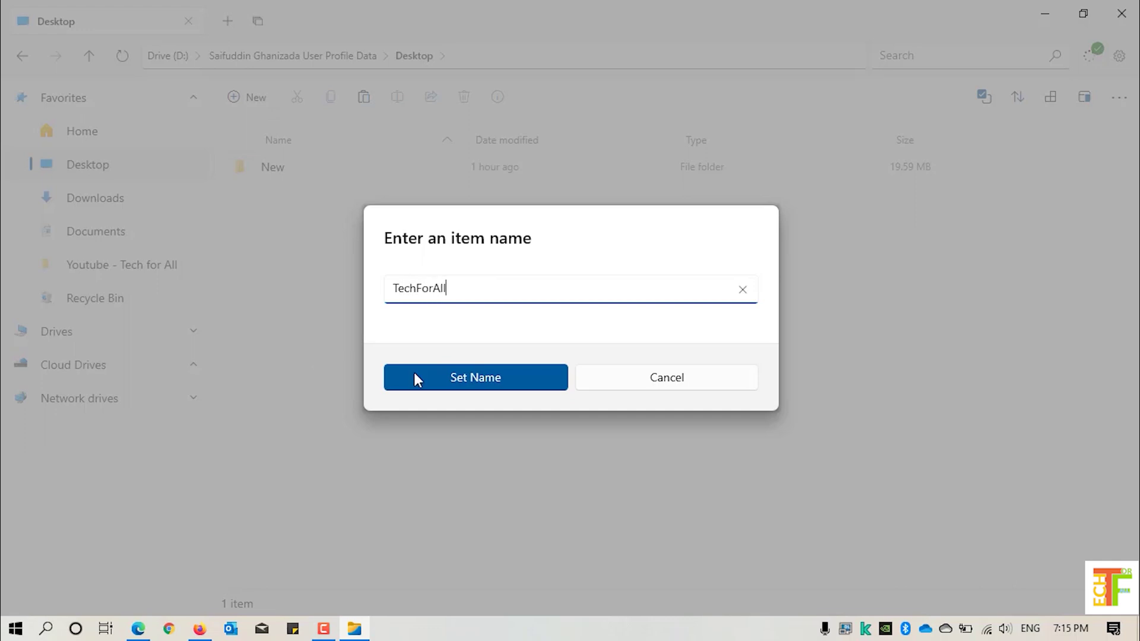
pyautogui.click(487, 384)
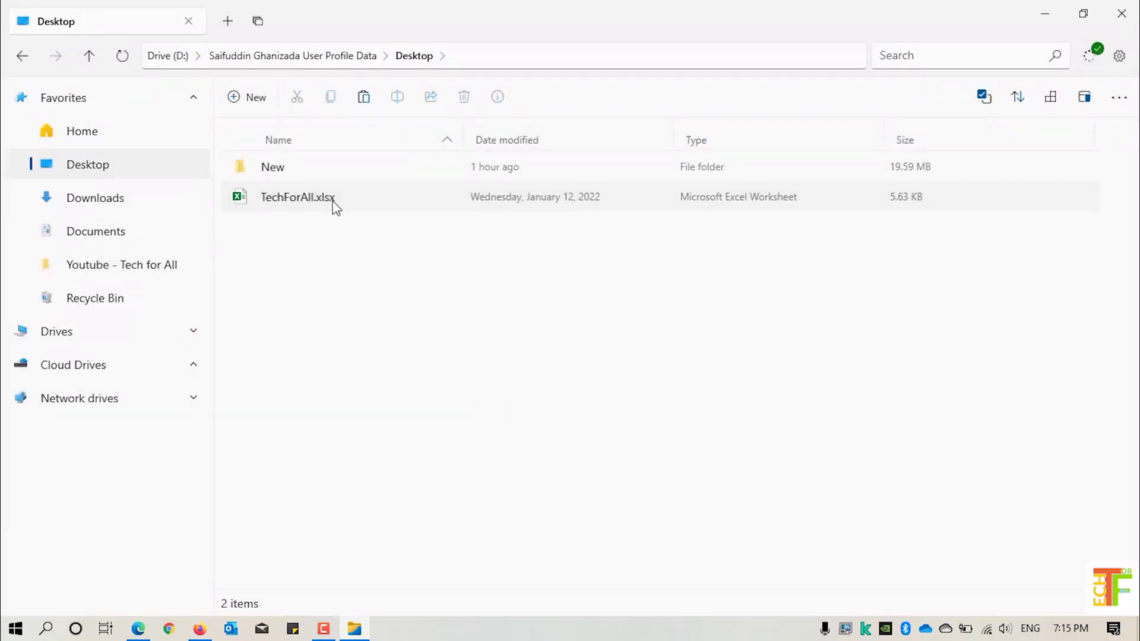
# - Open TechForAll.xlsx in Excel and enable editing
pyautogui.doubleClick(333, 203)
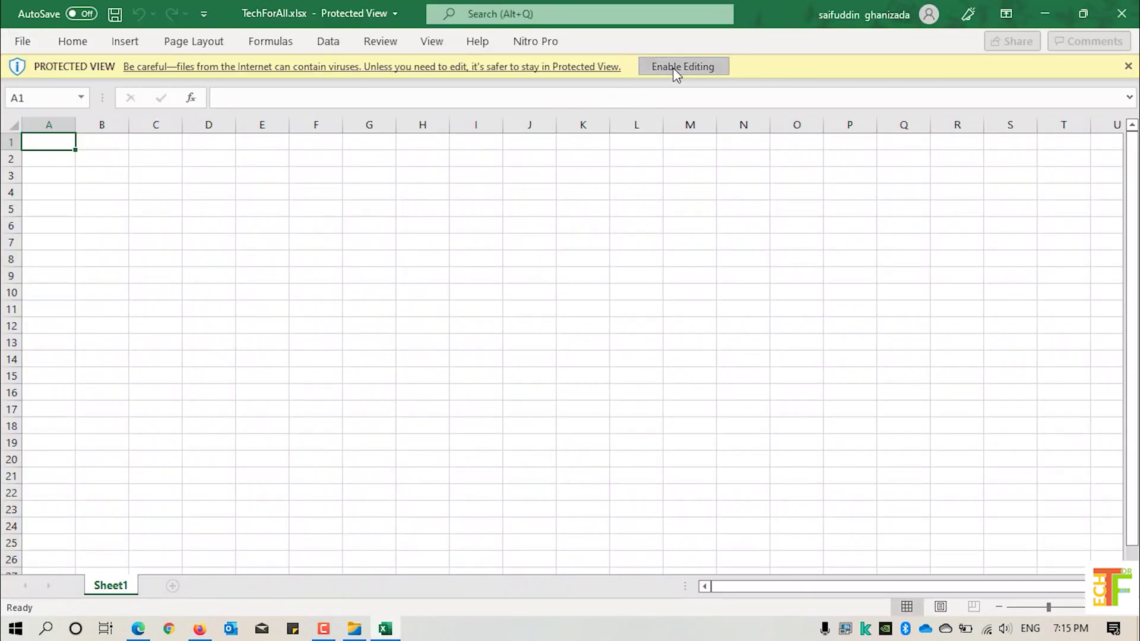
pyautogui.click(672, 68)
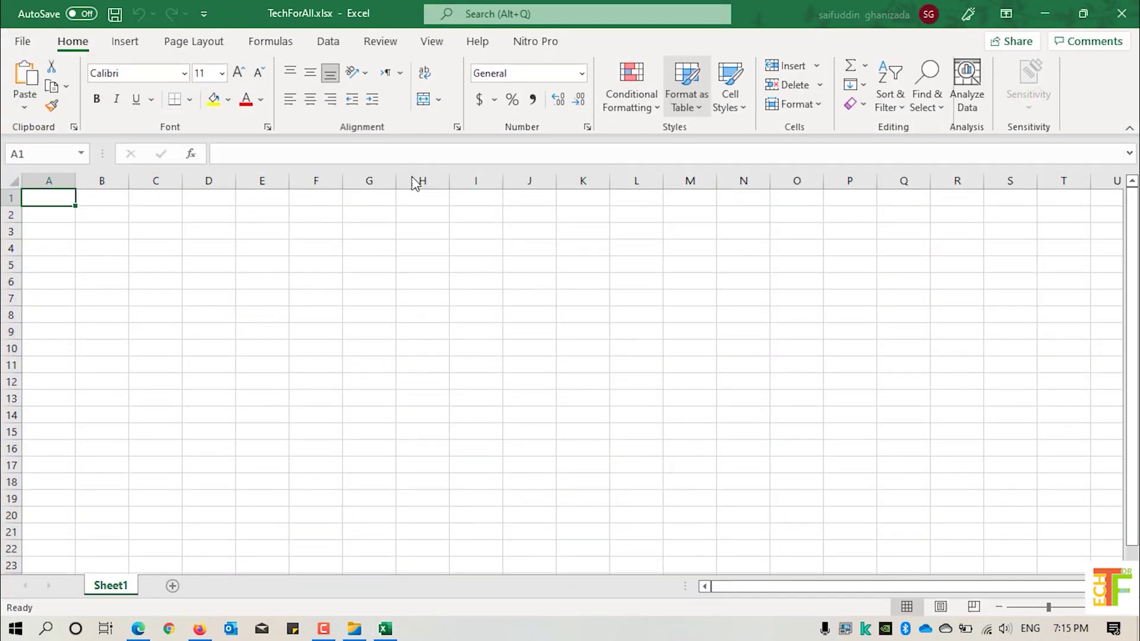
pyautogui.click(85, 234)
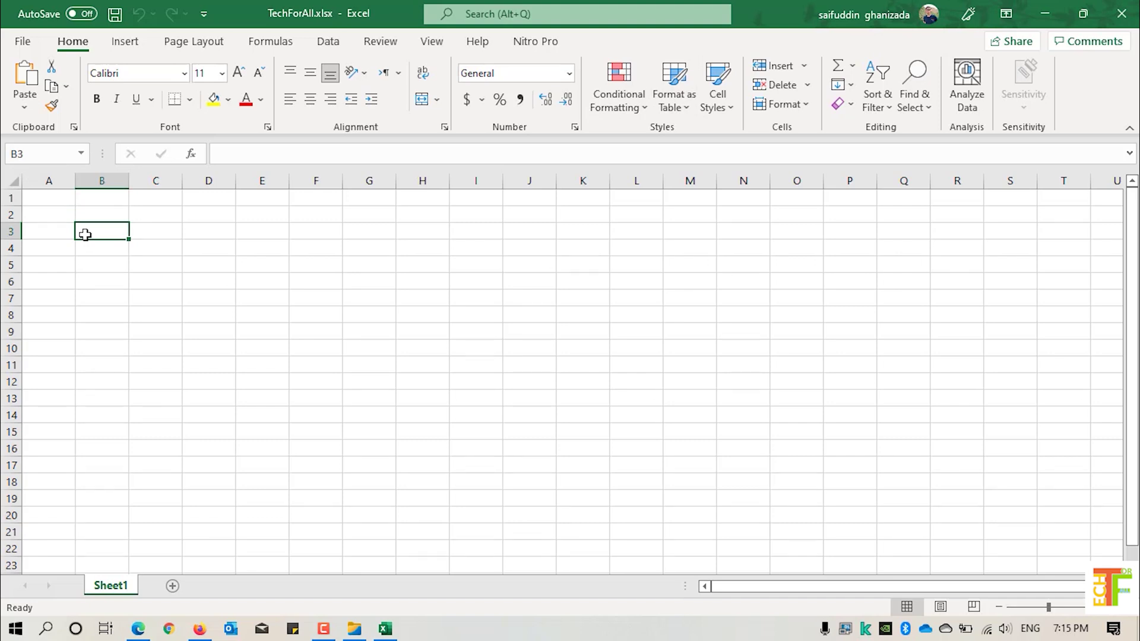
# - Enter headers Name and Job in A2:B2, with the person's name and 'YouTube Content Creater' below
pyautogui.click(66, 217)
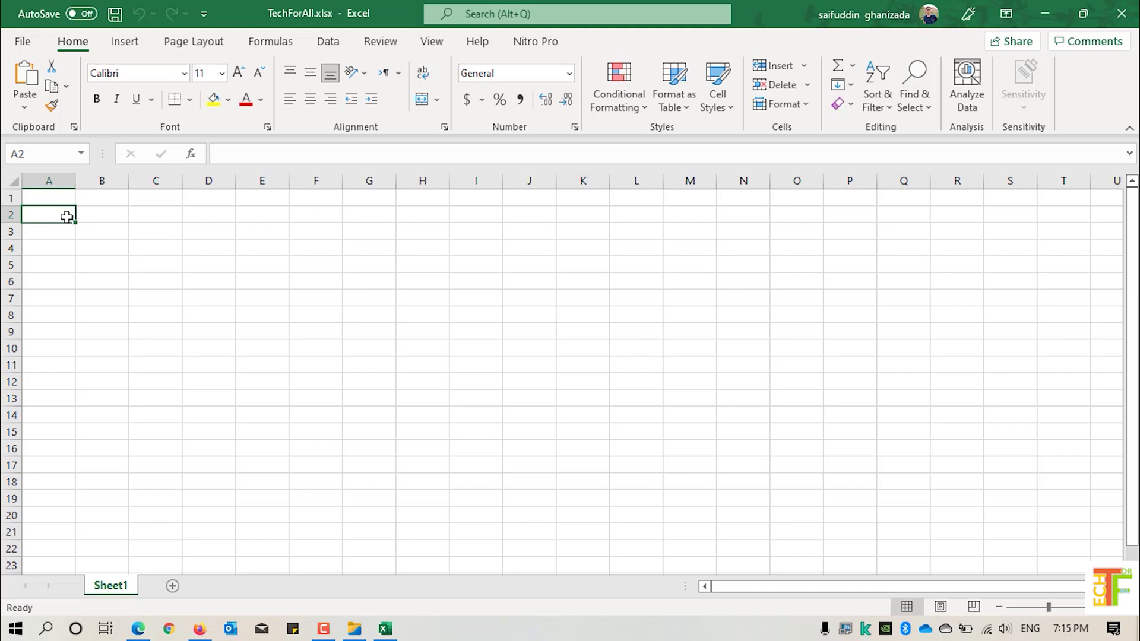
pyautogui.write('Name')
pyautogui.press('Return')
pyautogui.write('Saifuddin')
pyautogui.press('Up')
pyautogui.press('Right')
pyautogui.write('Job')
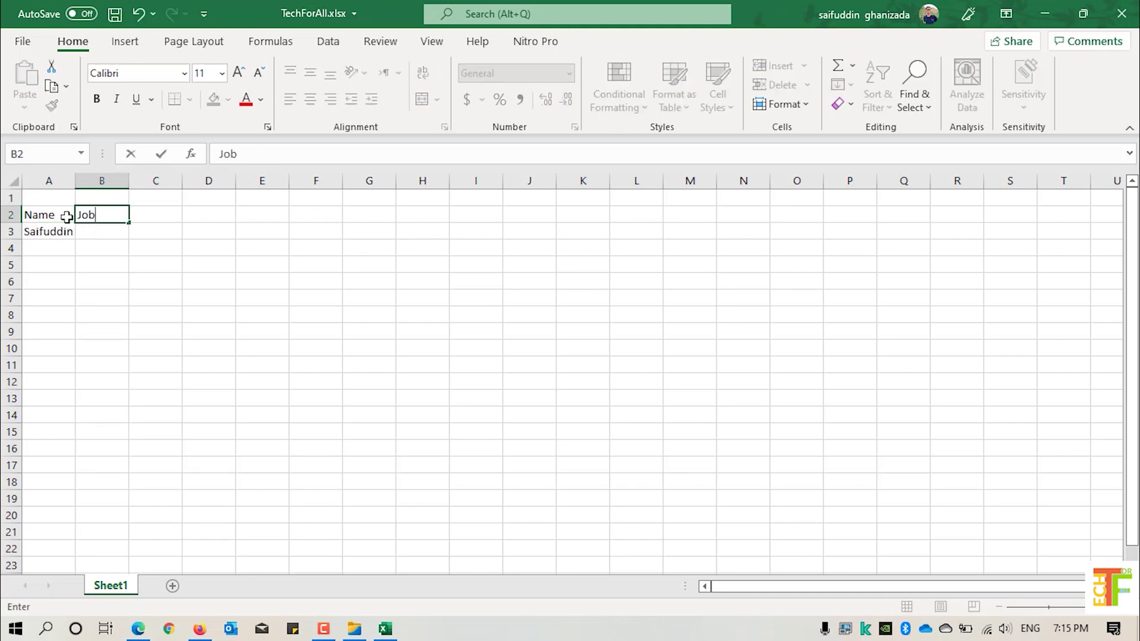
pyautogui.press('Return')
pyautogui.write('YouTube Content Creater')
pyautogui.press('Tab')
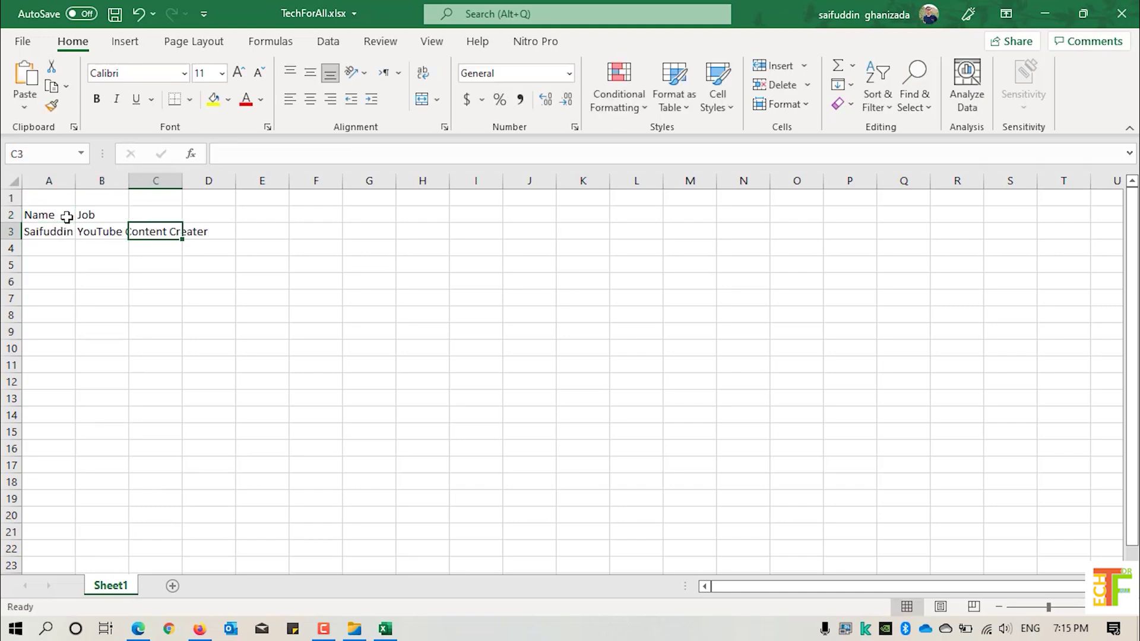
# - Enter 'Channel Name' in C2 and 'Tech For All 2019' in C3
pyautogui.press('Up')
pyautogui.write('Channel Name')
pyautogui.press('Return')
pyautogui.write('Tech For A')
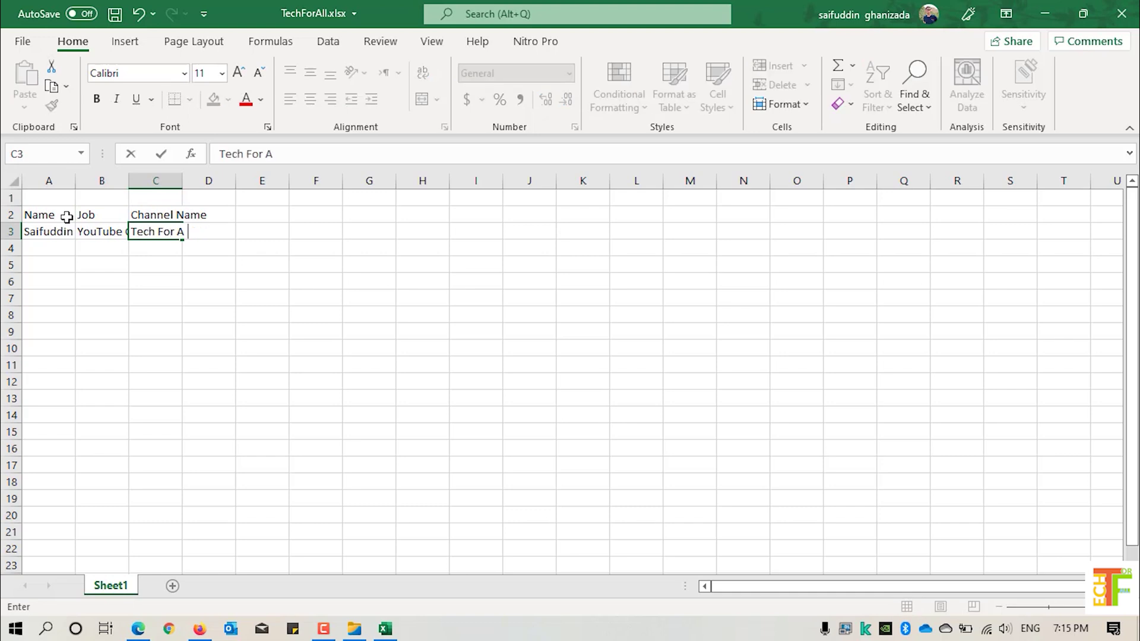
pyautogui.write('ll 2019')
pyautogui.press('Return')
# - Autofit all column widths to their contents
pyautogui.click(13, 180)
pyautogui.doubleClick(76, 180)
pyautogui.click(146, 248)
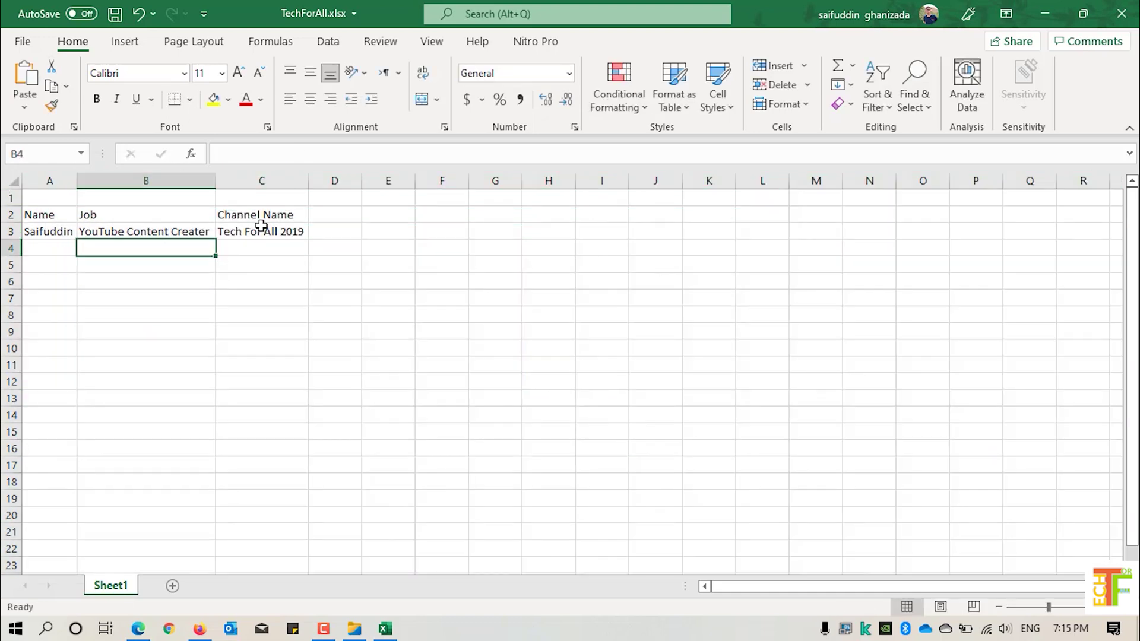
# - Fill the table range A2:C3 with yellow
pyautogui.moveTo(261, 225); pyautogui.dragTo(44, 215)
pyautogui.click(214, 98)
pyautogui.click(134, 231)
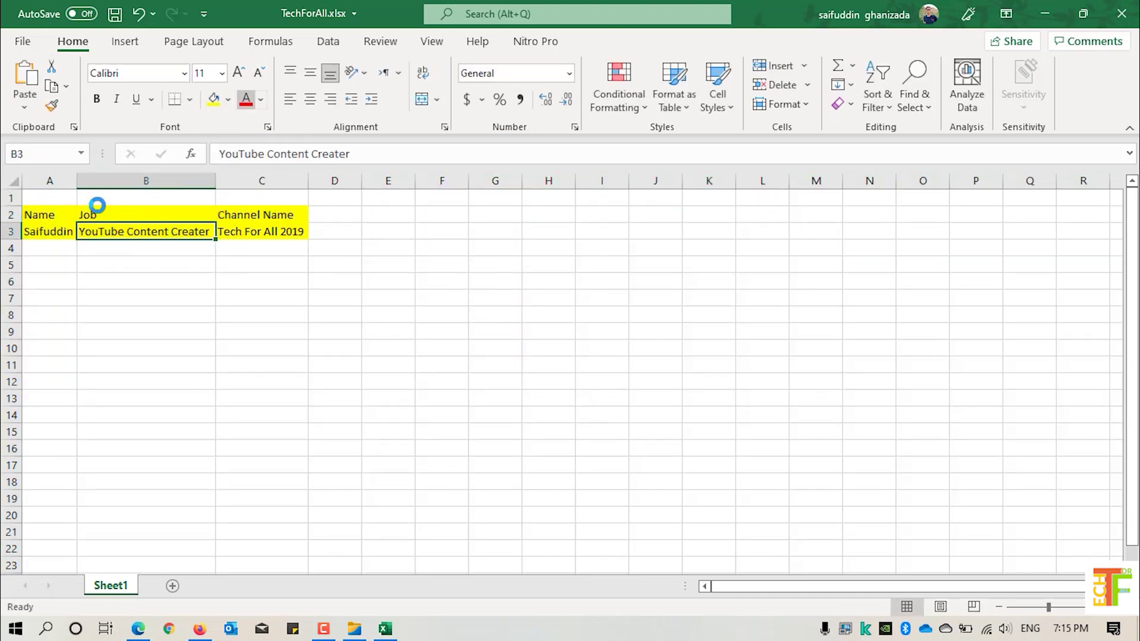
pyautogui.hotkey('ctrl', 'p')
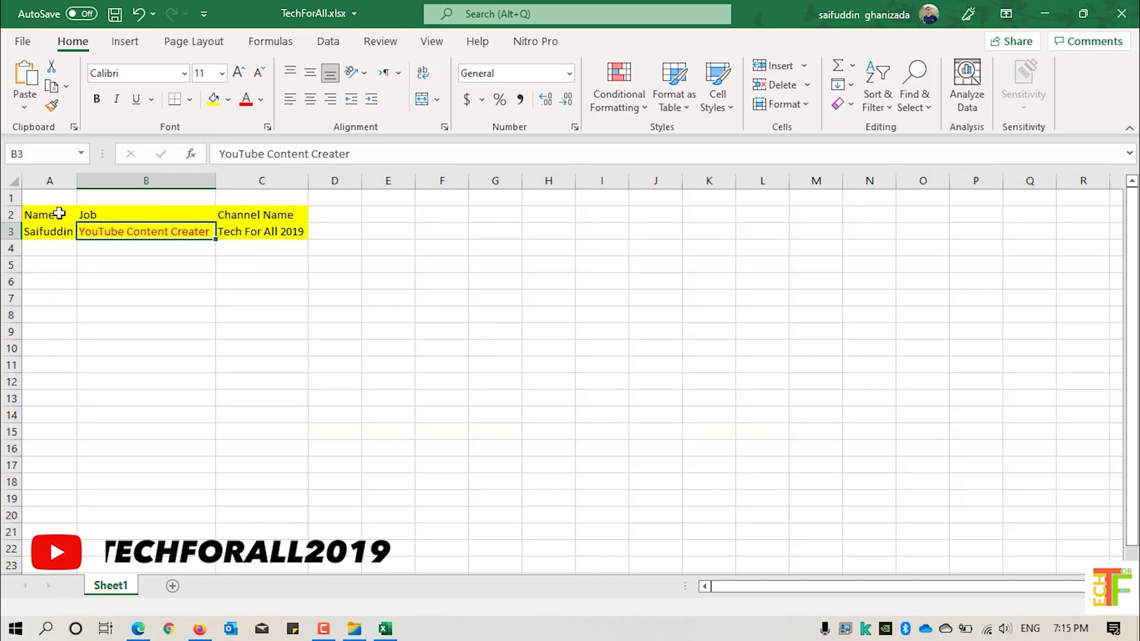
# - Give A2:C3 all borders, make B3's text red, and bold the header row
pyautogui.moveTo(45, 214)
pyautogui.mouseDown()
pyautogui.moveTo(261, 231)
pyautogui.moveTo(50, 217)
pyautogui.mouseUp()
pyautogui.click(190, 99)
pyautogui.click(223, 265)
pyautogui.click(199, 228)
pyautogui.hotkey('ctrl', 'b')
pyautogui.click(112, 231)
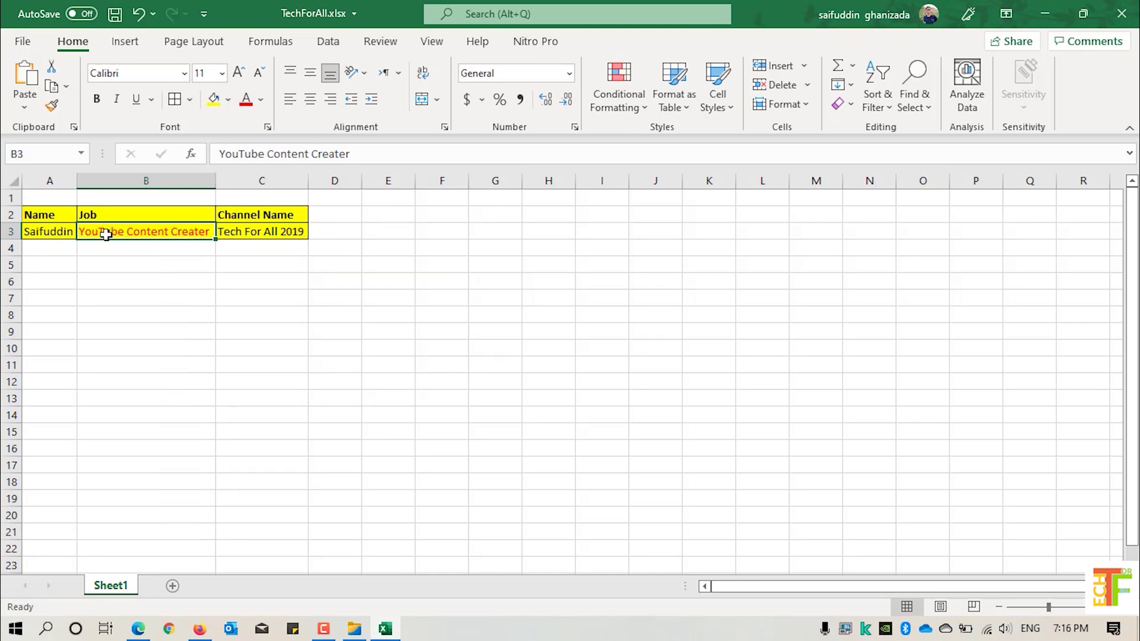
# - In Protect Sheet, allow every action: formatting, inserting, deleting, sorting, AutoFilter, PivotTables, objects, scenarios
pyautogui.click(383, 45)
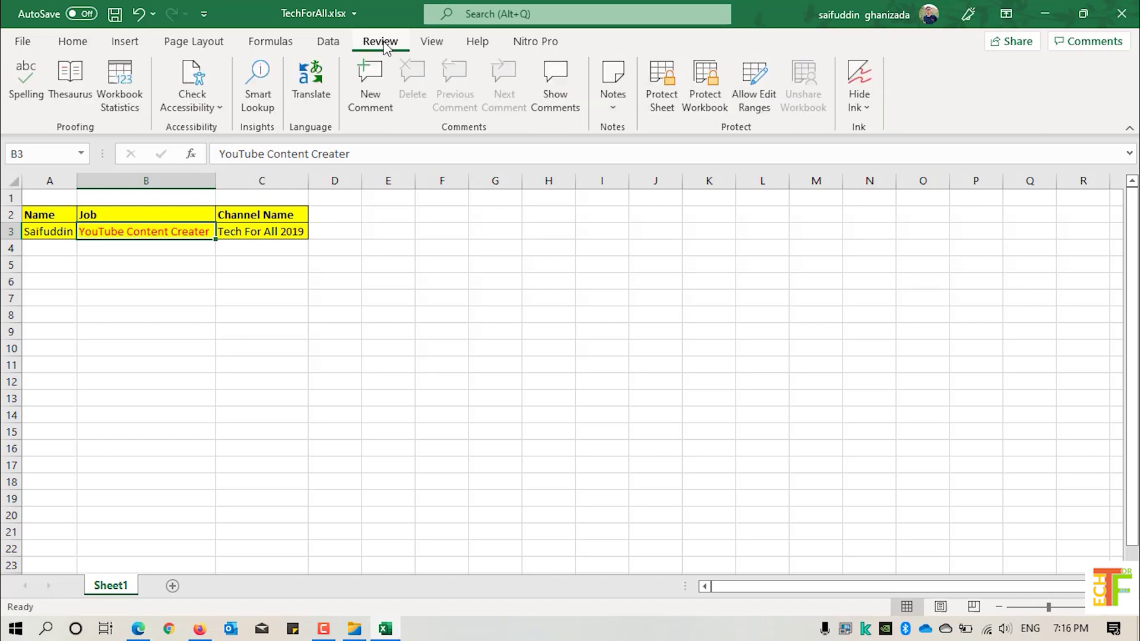
pyautogui.click(667, 111)
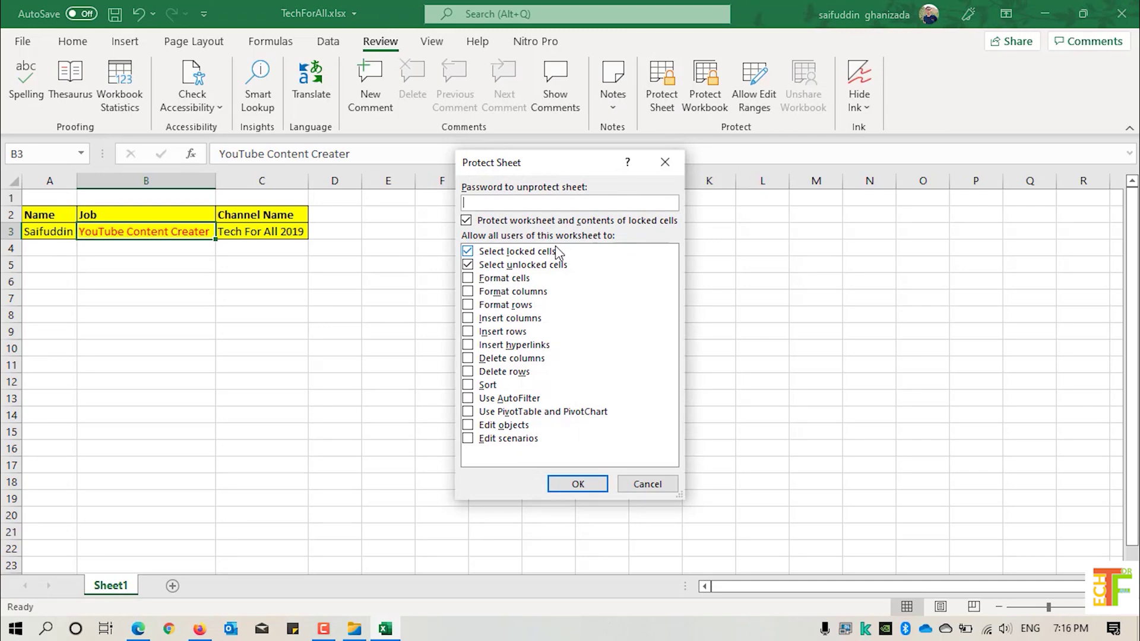
pyautogui.click(468, 438)
pyautogui.click(468, 425)
pyautogui.click(468, 412)
pyautogui.click(468, 398)
pyautogui.click(468, 372)
pyautogui.click(468, 358)
pyautogui.click(468, 345)
pyautogui.click(468, 331)
pyautogui.click(468, 318)
pyautogui.click(468, 305)
pyautogui.click(468, 292)
pyautogui.click(468, 278)
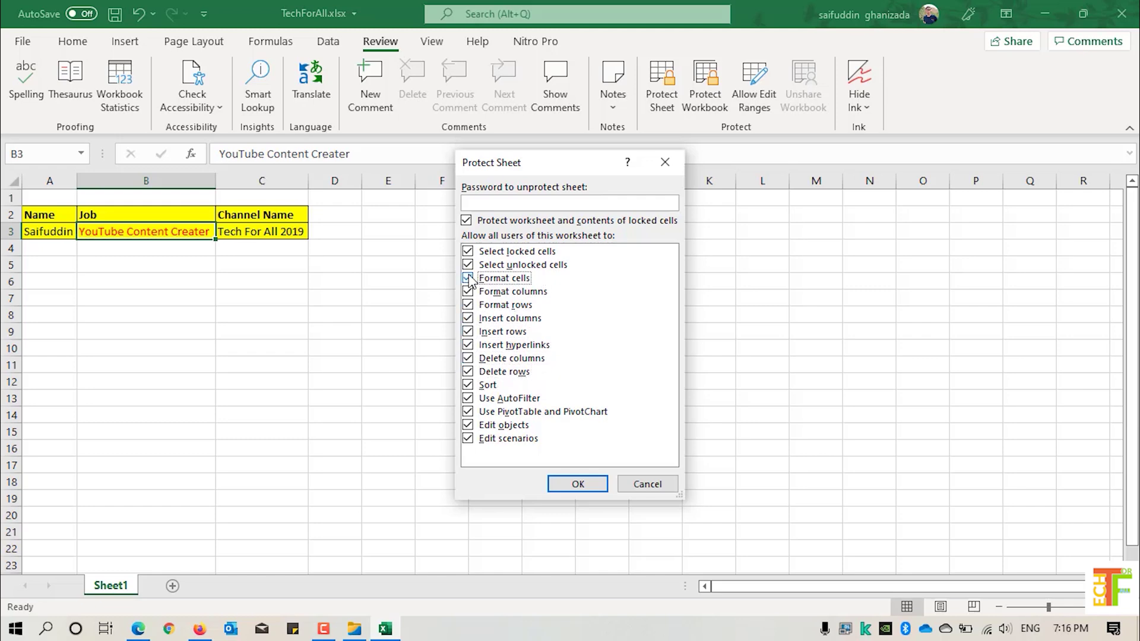
# - Enter the protection password and re-enter it to protect Sheet1
pyautogui.click(510, 205)
pyautogui.write('12345')
pyautogui.click(576, 484)
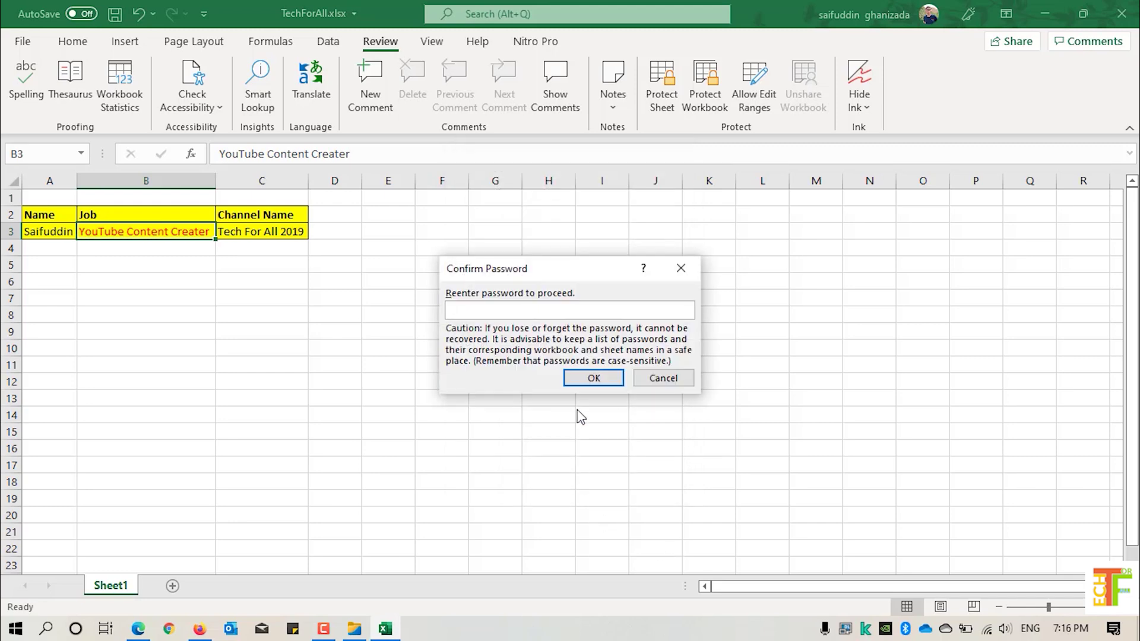
pyautogui.write('12345')
pyautogui.click(590, 380)
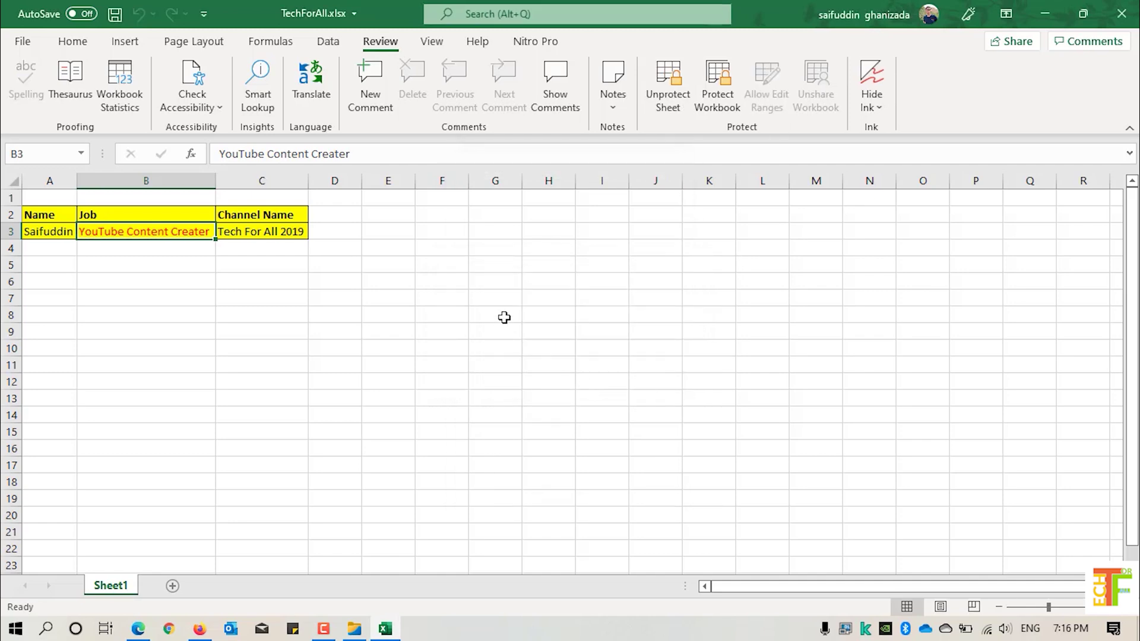
# - Try editing cell C7, dismiss the protected-sheet warning, then select C4:D9 and D12
pyautogui.click(297, 293)
pyautogui.doubleClick(297, 293)
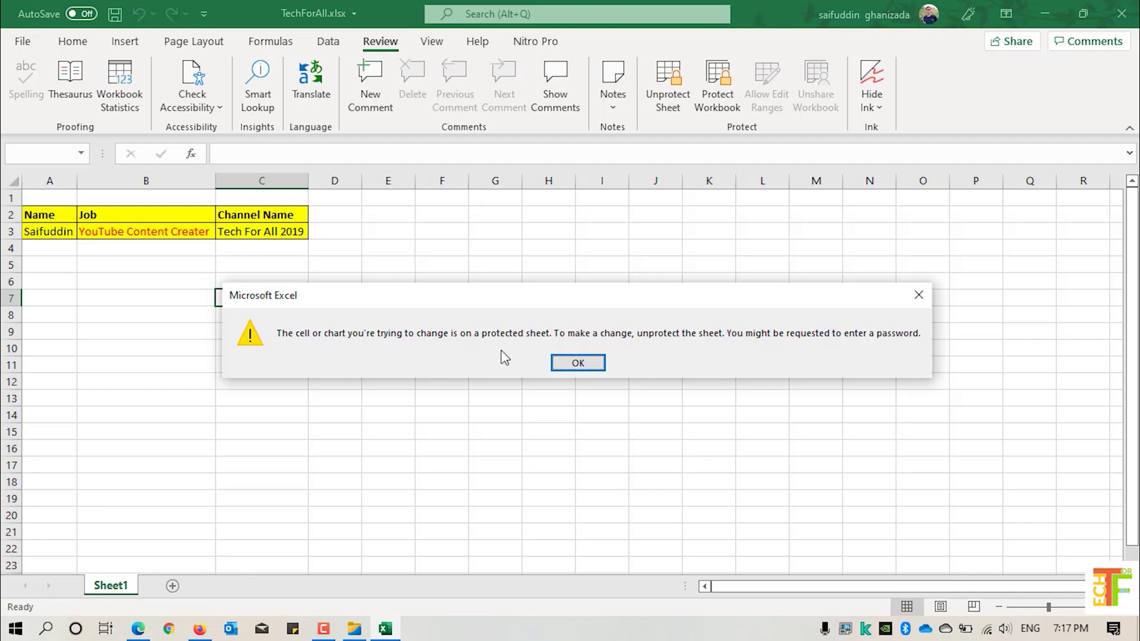
pyautogui.click(573, 364)
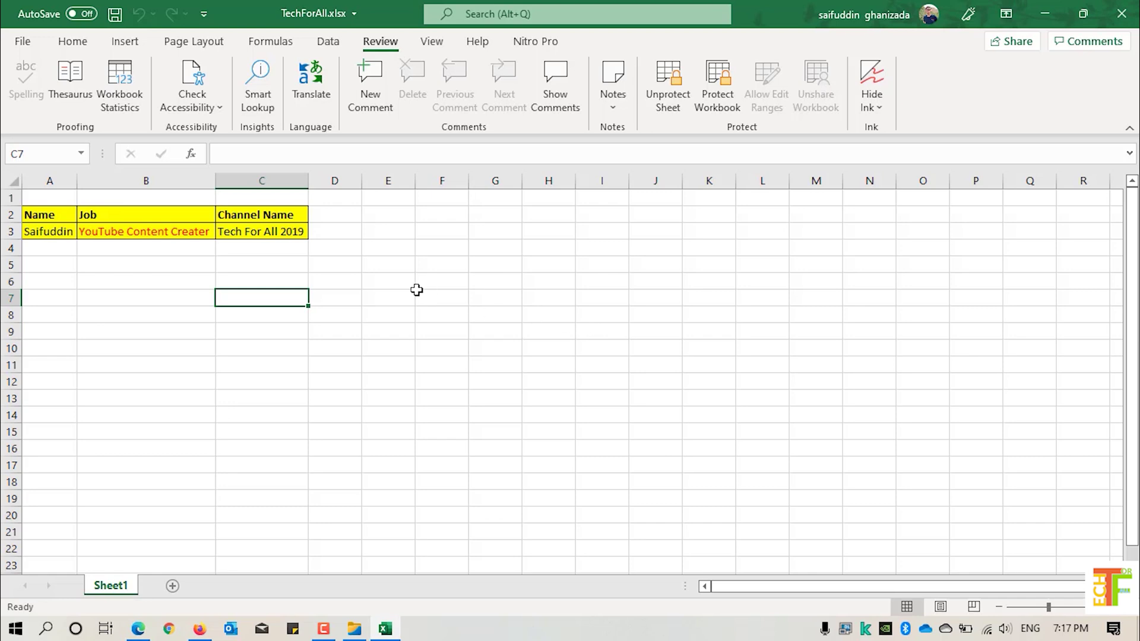
pyautogui.moveTo(301, 255); pyautogui.dragTo(335, 331)
pyautogui.click(327, 386)
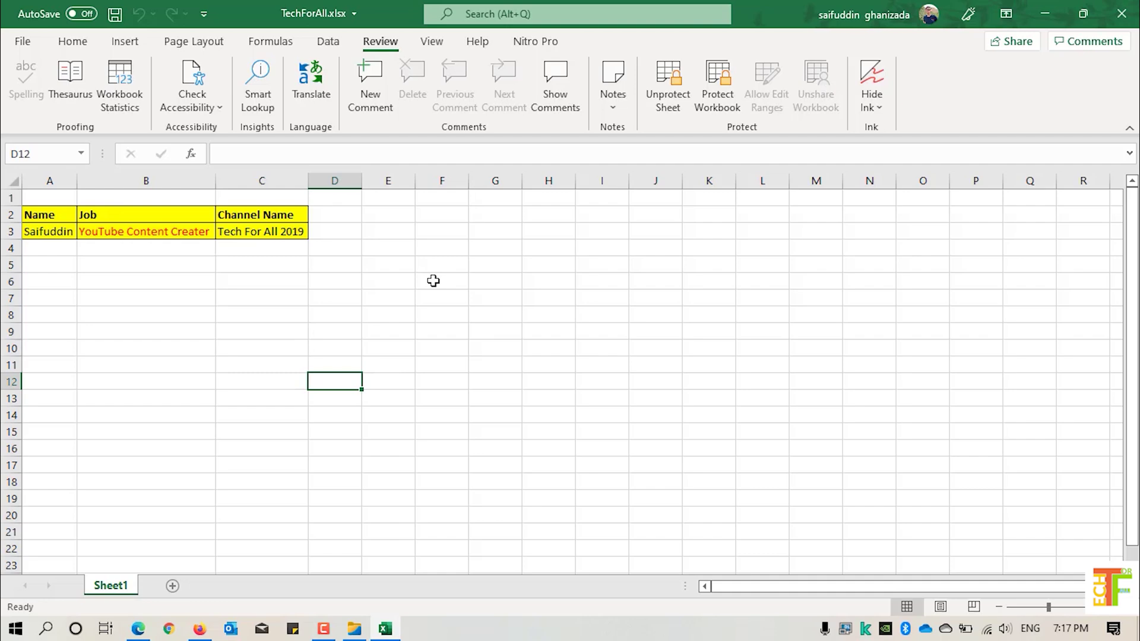
# - Close Excel, saving the changes to TechForAll.xlsx
pyautogui.click(1122, 13)
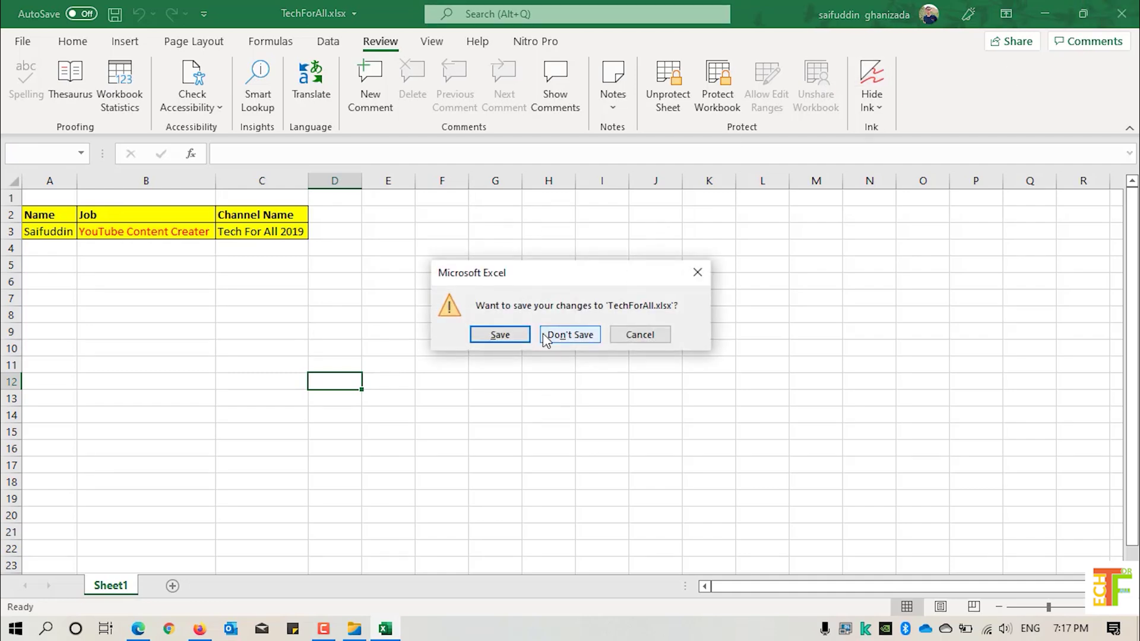
pyautogui.click(522, 341)
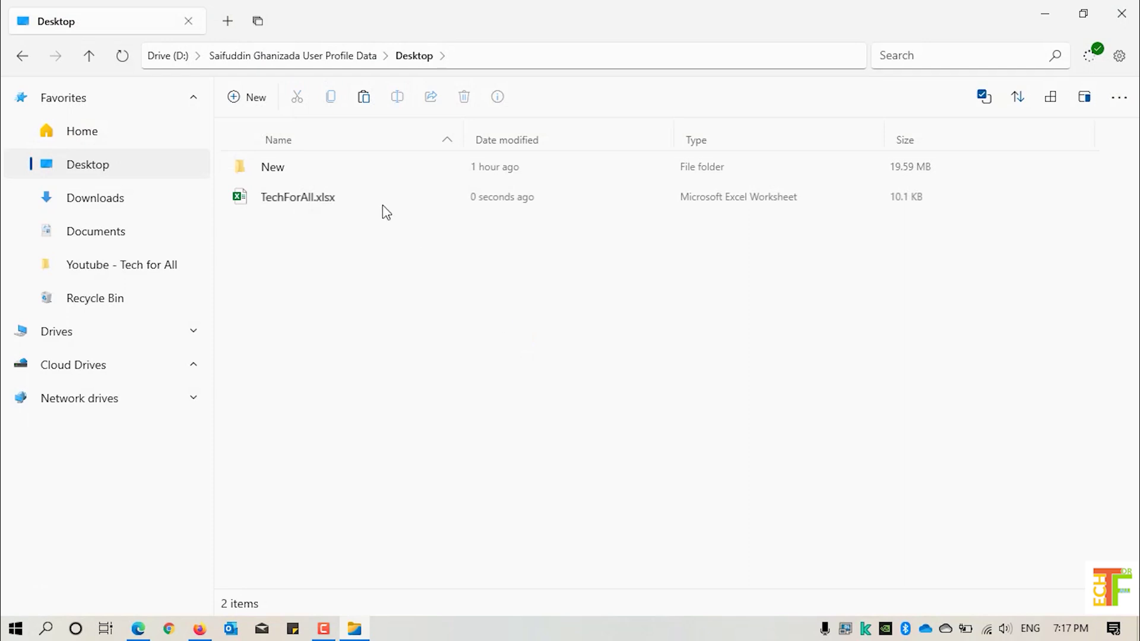
pyautogui.click(378, 201)
# - Rename TechForAll.xlsx to TechForAll.zip and confirm the extension change
pyautogui.rightClick(377, 199)
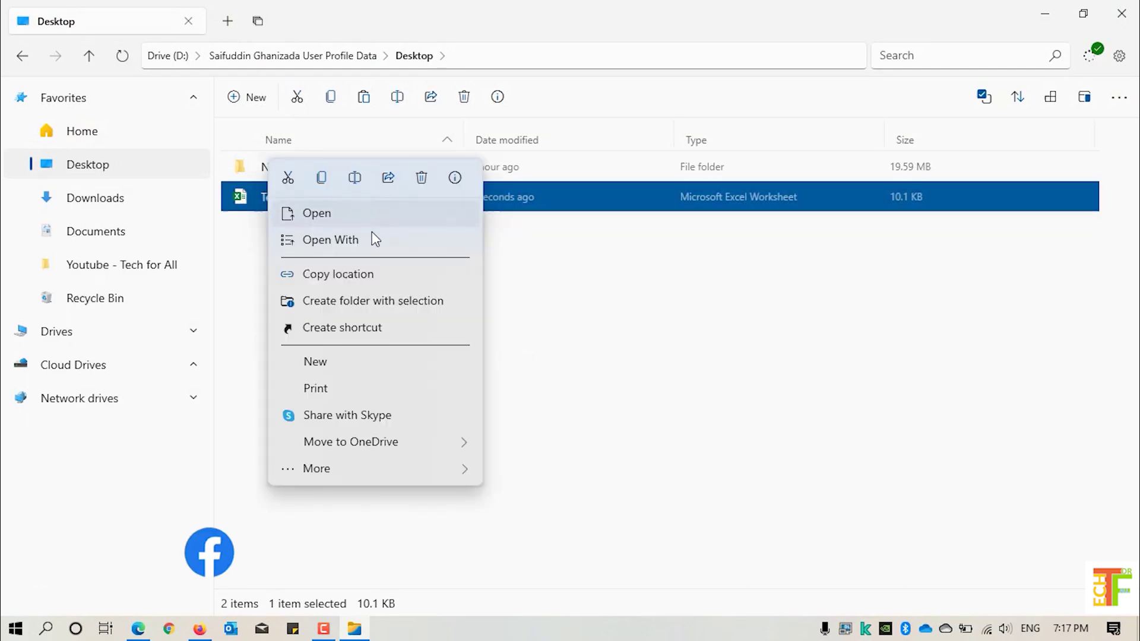
pyautogui.moveTo(369, 469)
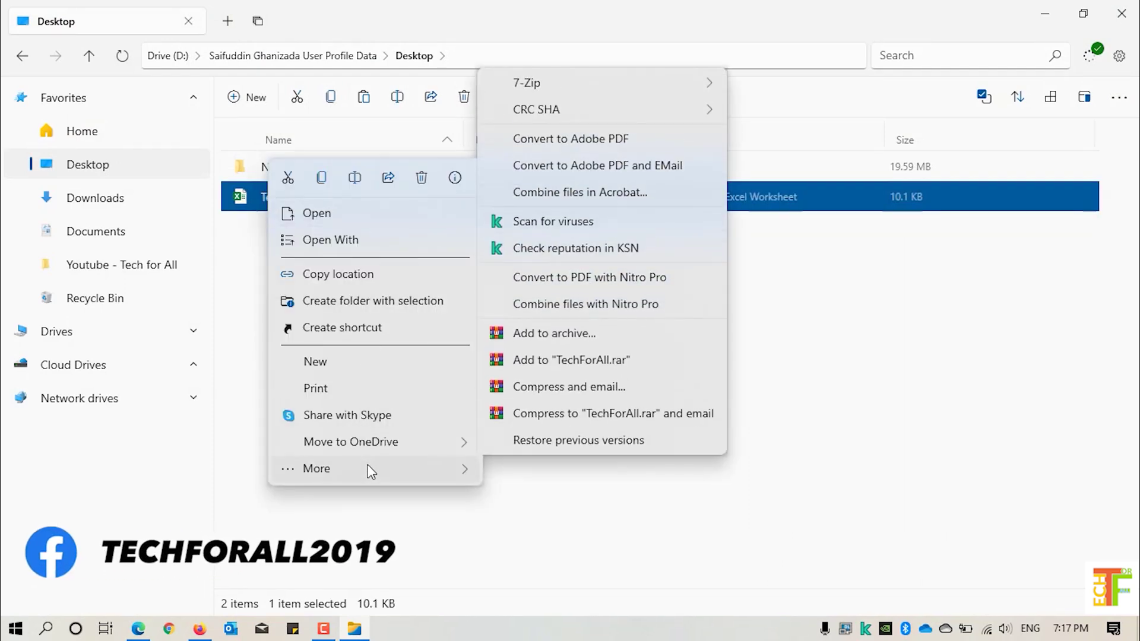
pyautogui.click(356, 178)
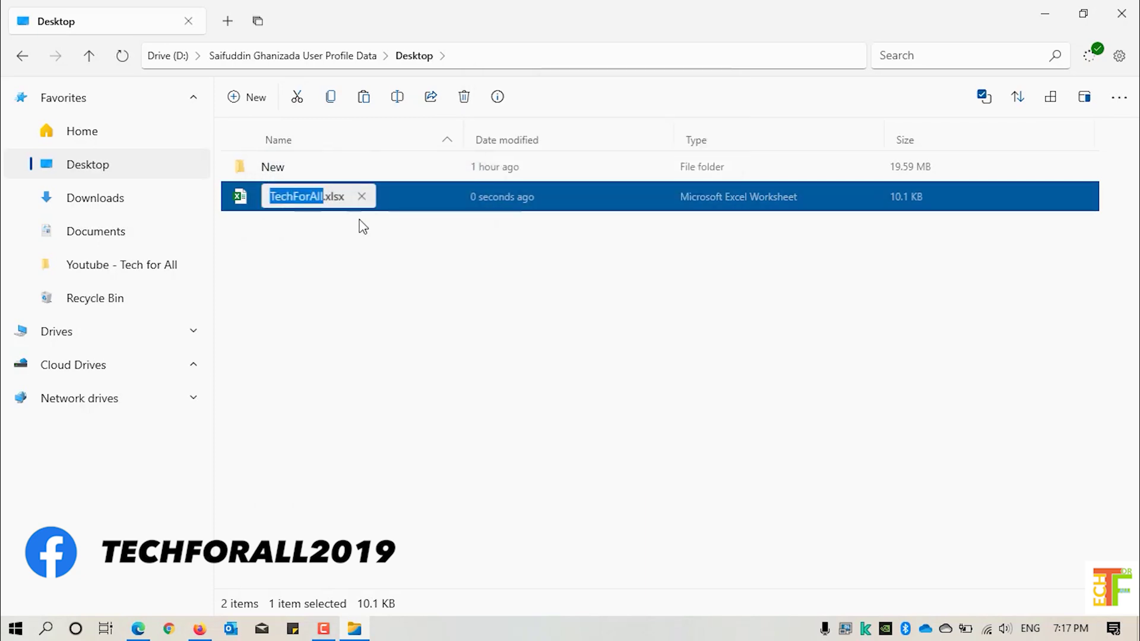
pyautogui.press('Right')
pyautogui.press('Right')
pyautogui.press('Right')
pyautogui.press('Right')
pyautogui.press('Right')
pyautogui.press('Right')
pyautogui.press('BackSpace')
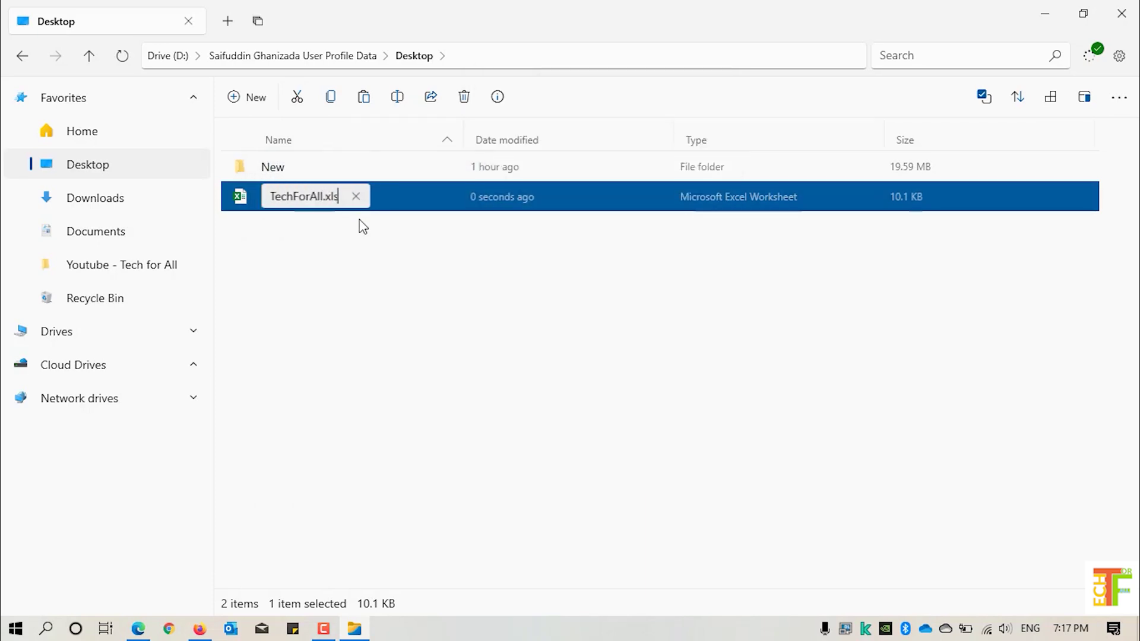
pyautogui.press('BackSpace')
pyautogui.press('BackSpace')
pyautogui.press('BackSpace')
pyautogui.press('BackSpace')
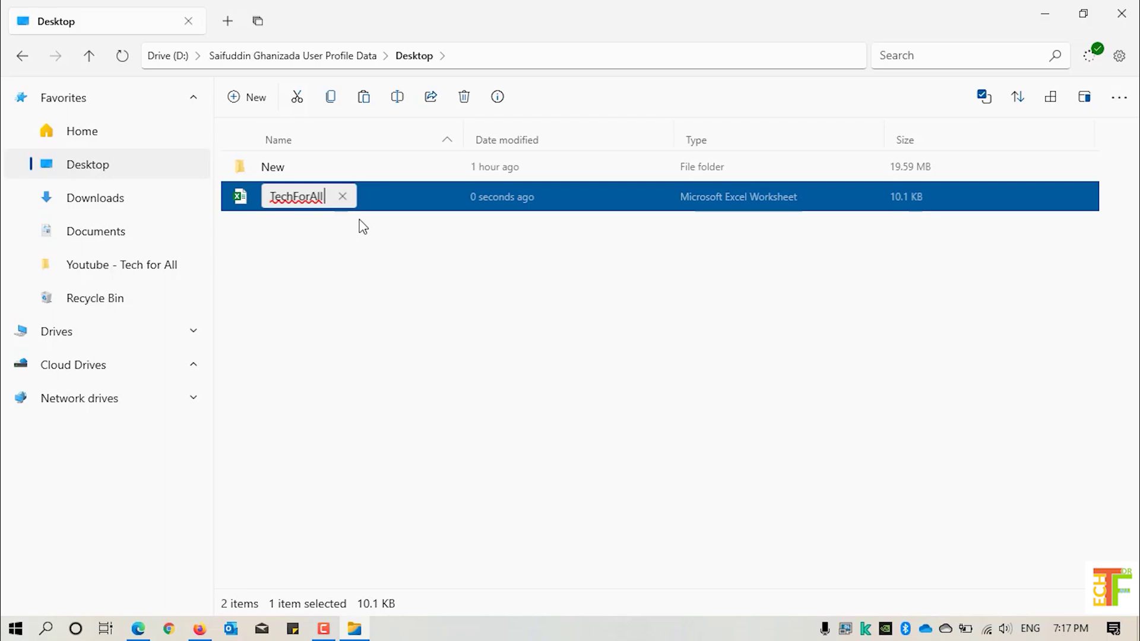
pyautogui.write('.zip')
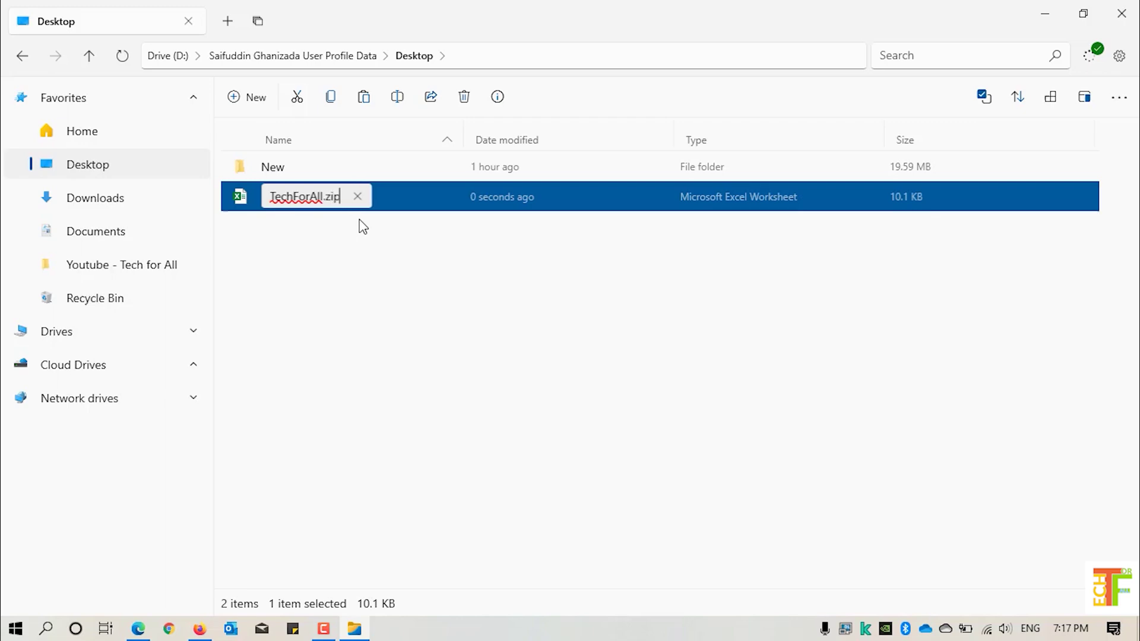
pyautogui.press('Return')
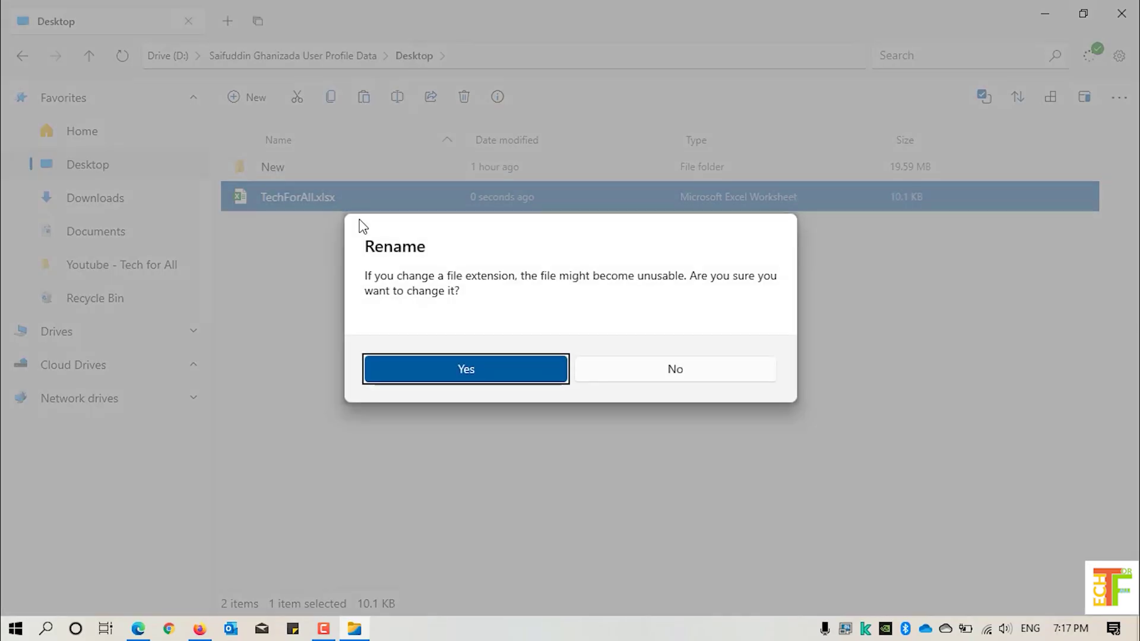
pyautogui.click(461, 368)
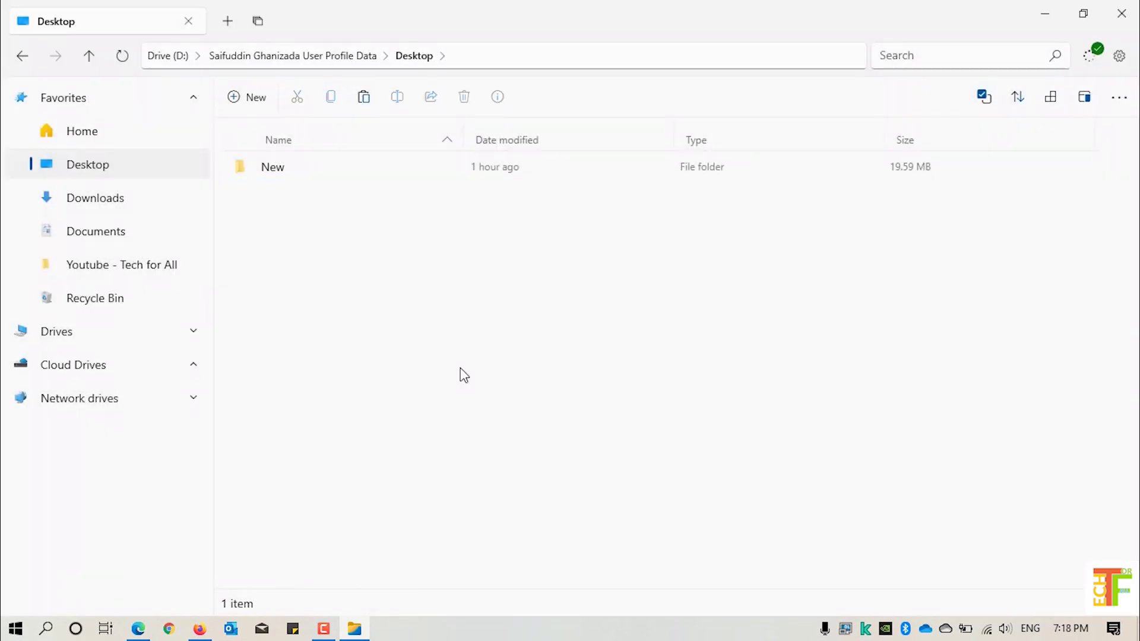
# - Open TechForAll.zip with Open With > WinRAR archiver
pyautogui.click(345, 210)
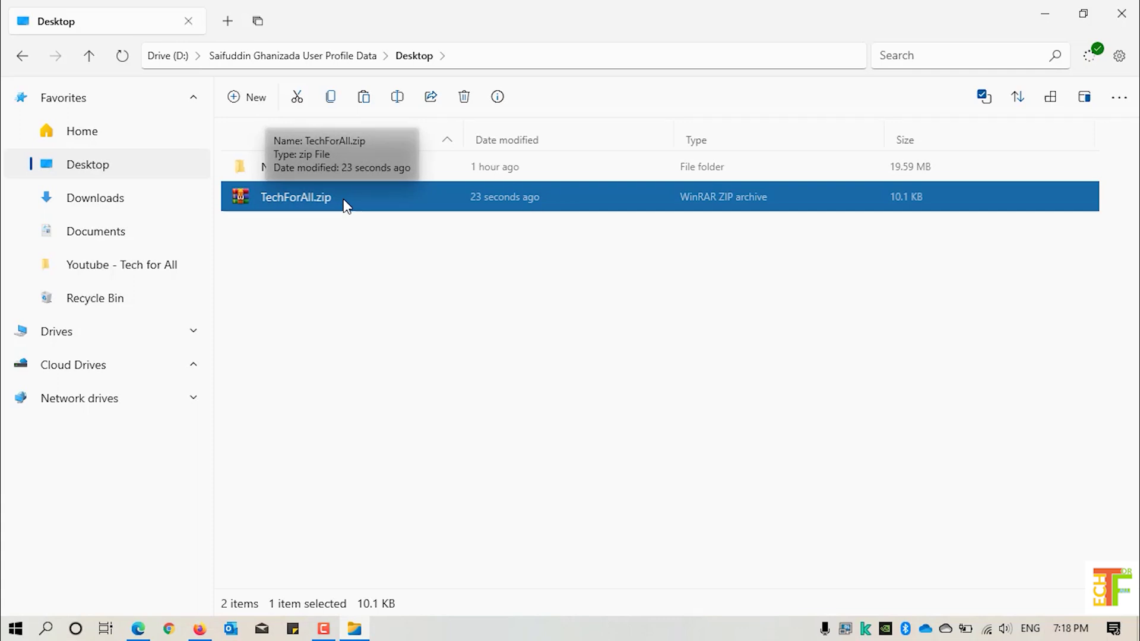
pyautogui.rightClick(344, 200)
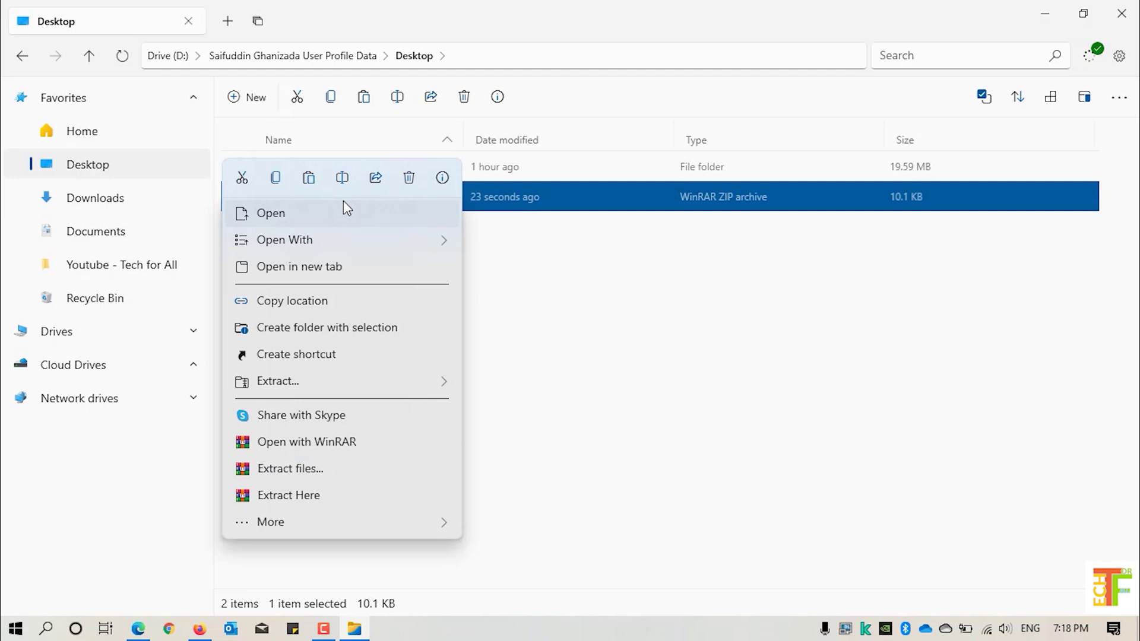
pyautogui.moveTo(325, 242)
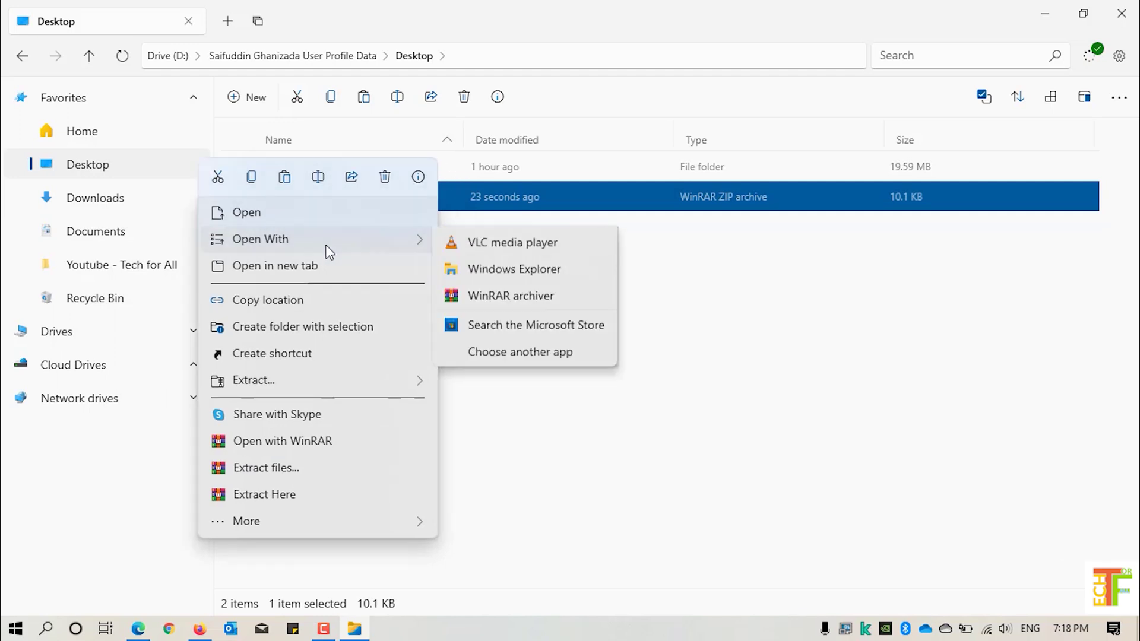
pyautogui.click(497, 322)
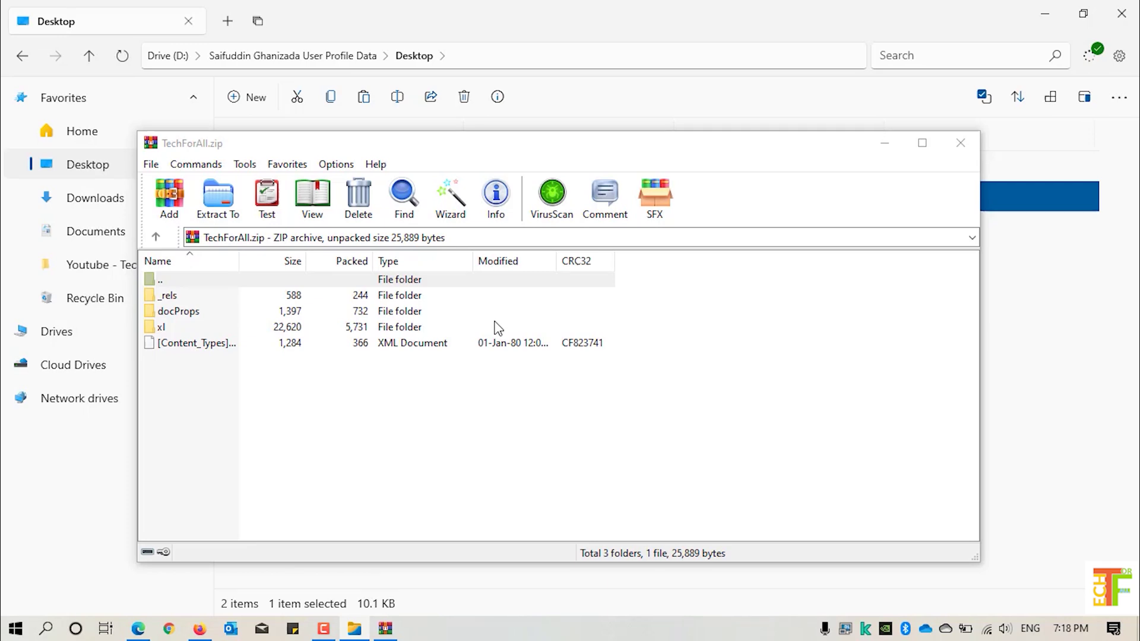
# - Copy sheet1.xml from the archive's xl\worksheets folder onto the Desktop
pyautogui.doubleClick(162, 327)
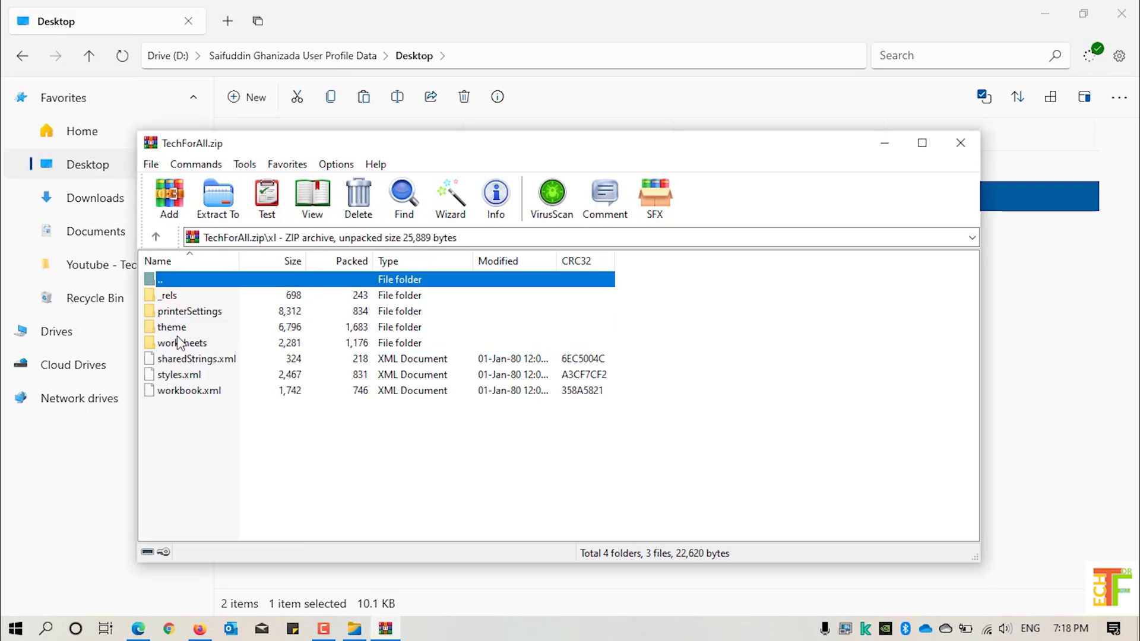
pyautogui.doubleClick(183, 343)
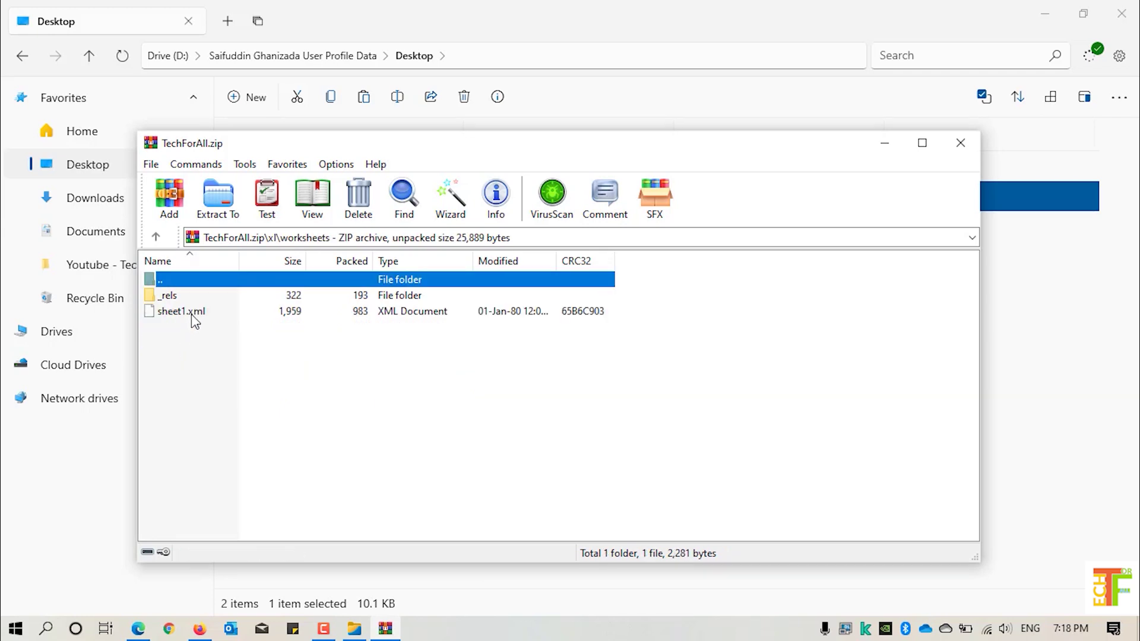
pyautogui.click(193, 315)
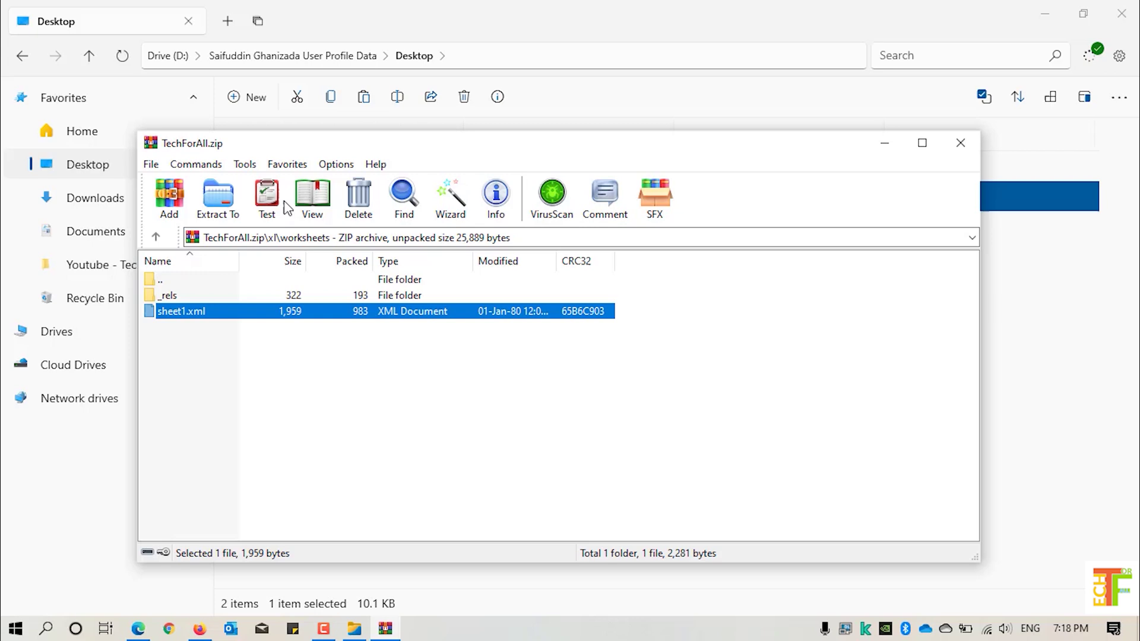
pyautogui.moveTo(300, 148); pyautogui.dragTo(555, 135)
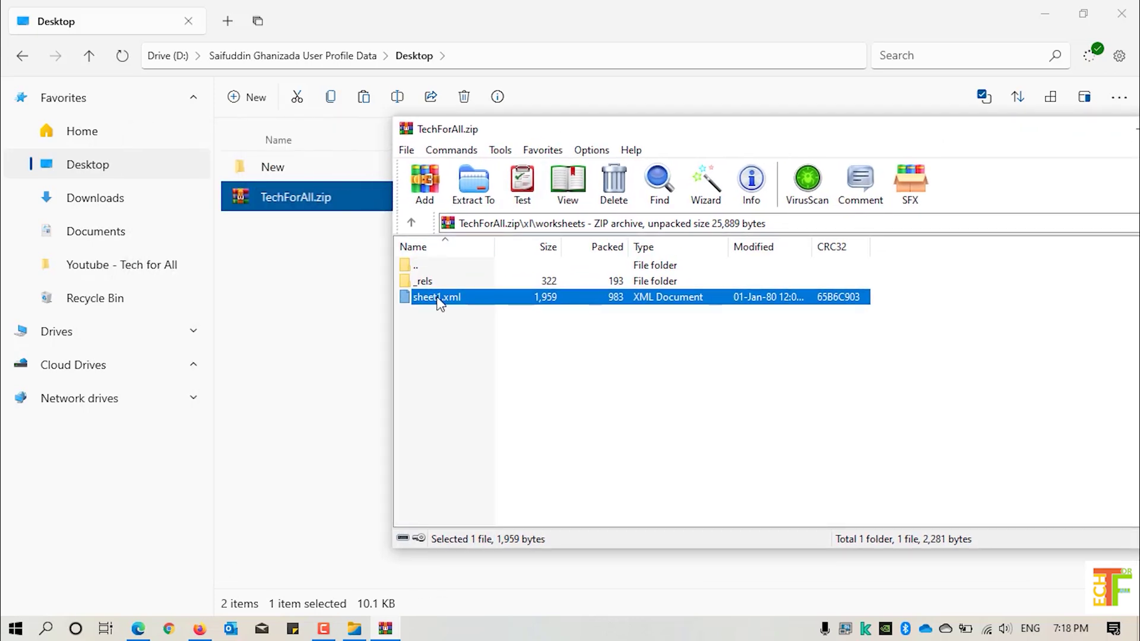
pyautogui.moveTo(439, 303); pyautogui.dragTo(301, 293)
# - Open the extracted sheet1.xml with Notepad
pyautogui.click(301, 199)
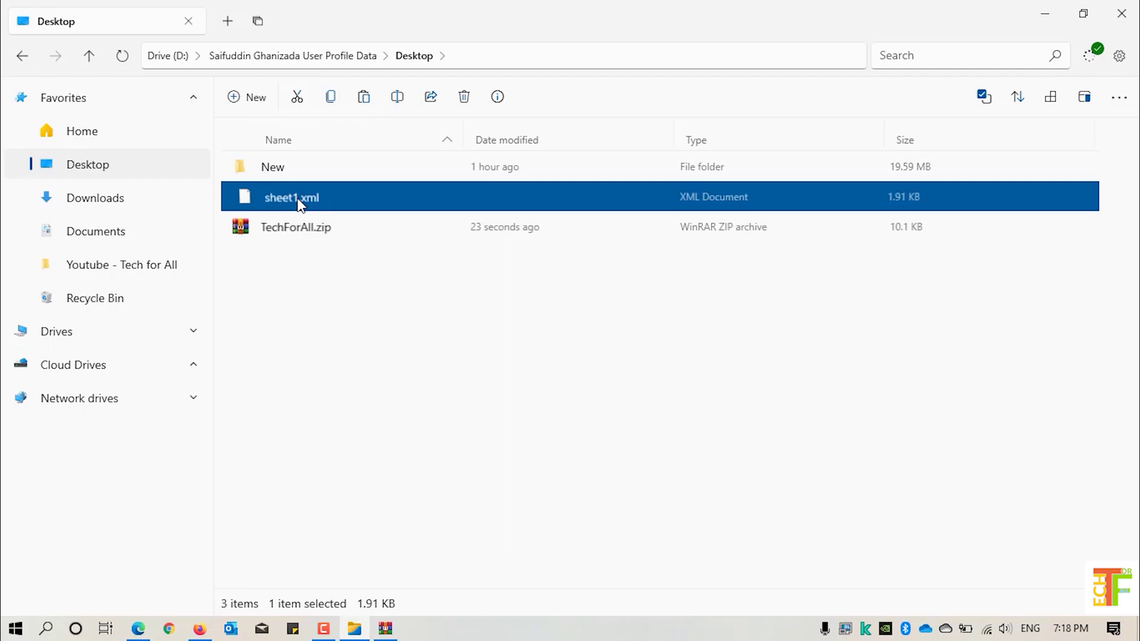
pyautogui.rightClick(260, 202)
pyautogui.moveTo(296, 241)
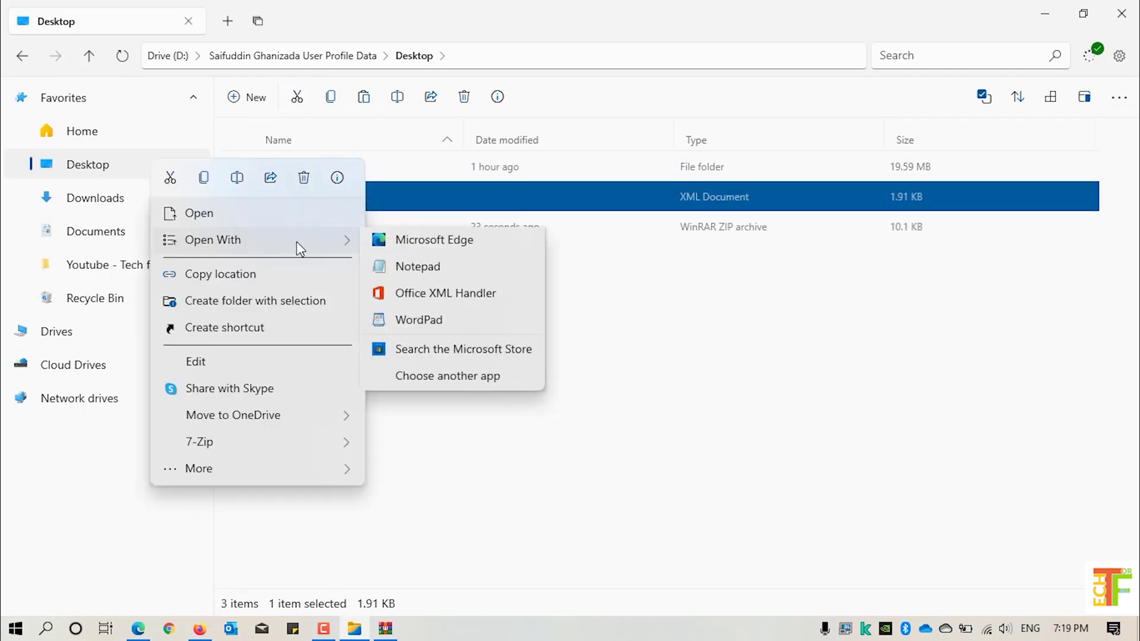
pyautogui.click(429, 279)
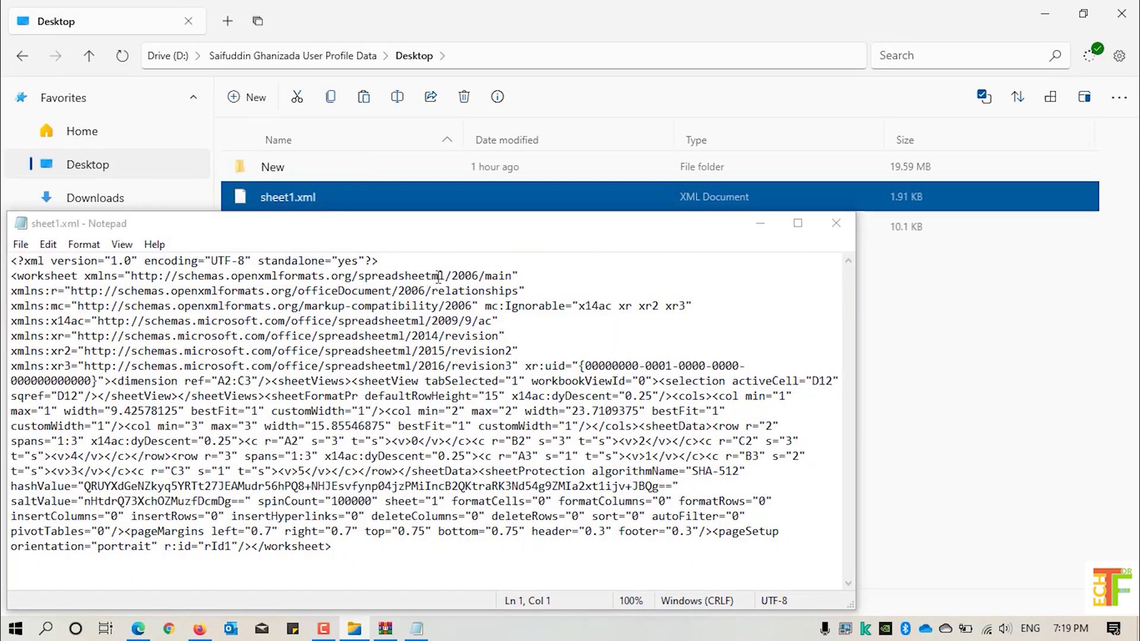
# - Maximize Notepad and use Find to locate 'protection' in sheet1.xml
pyautogui.click(798, 224)
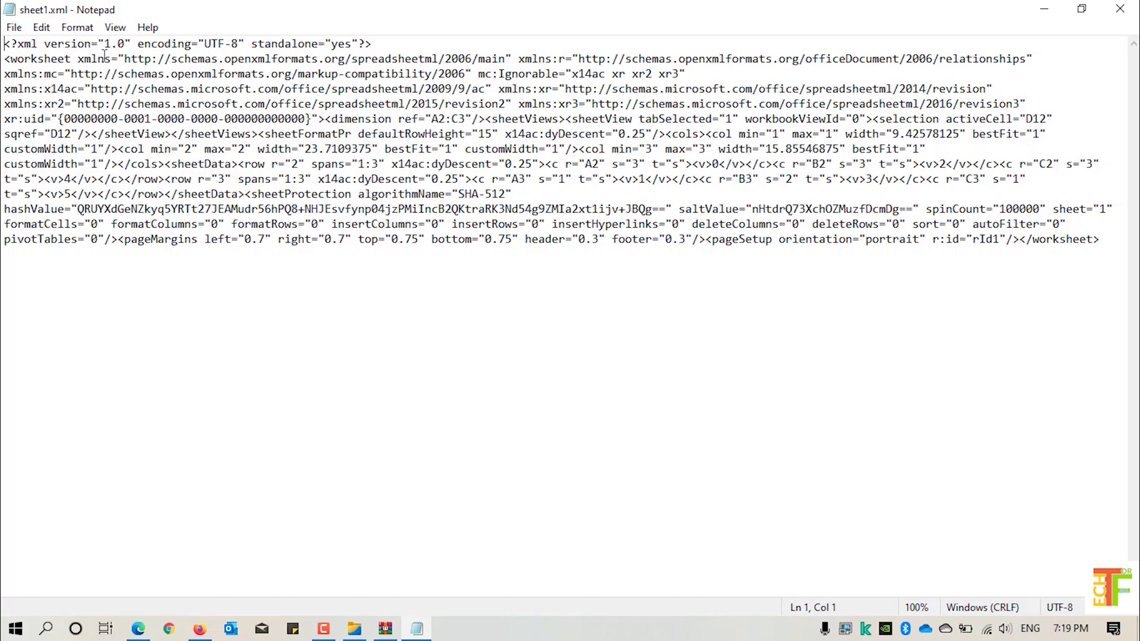
pyautogui.hotkey('ctrl', 'f')
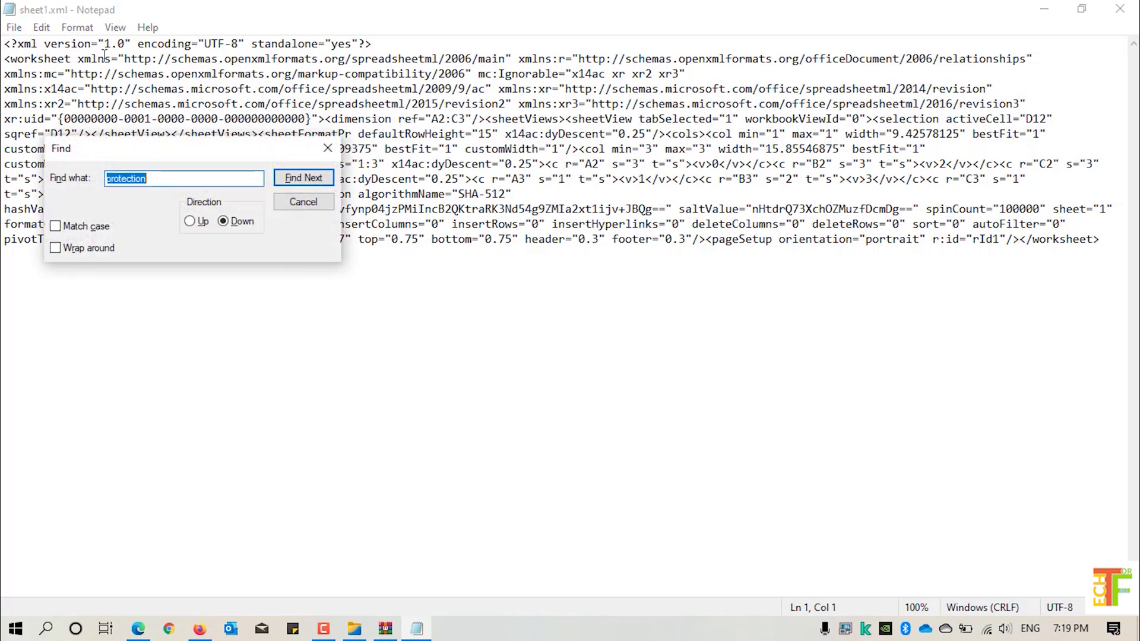
pyautogui.click(194, 183)
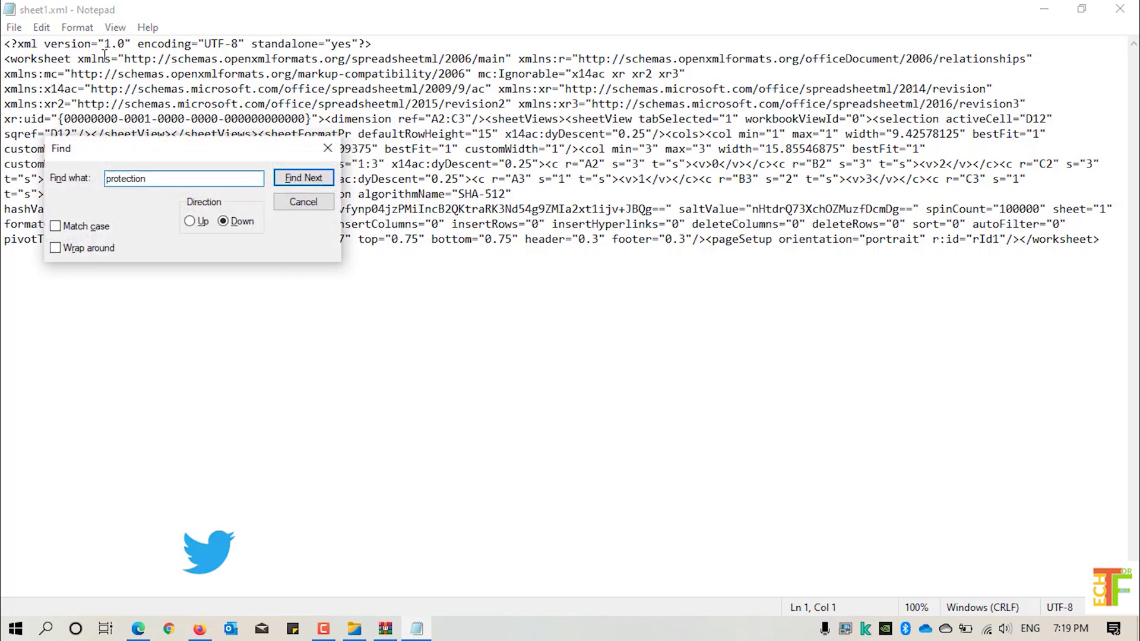
pyautogui.click(309, 183)
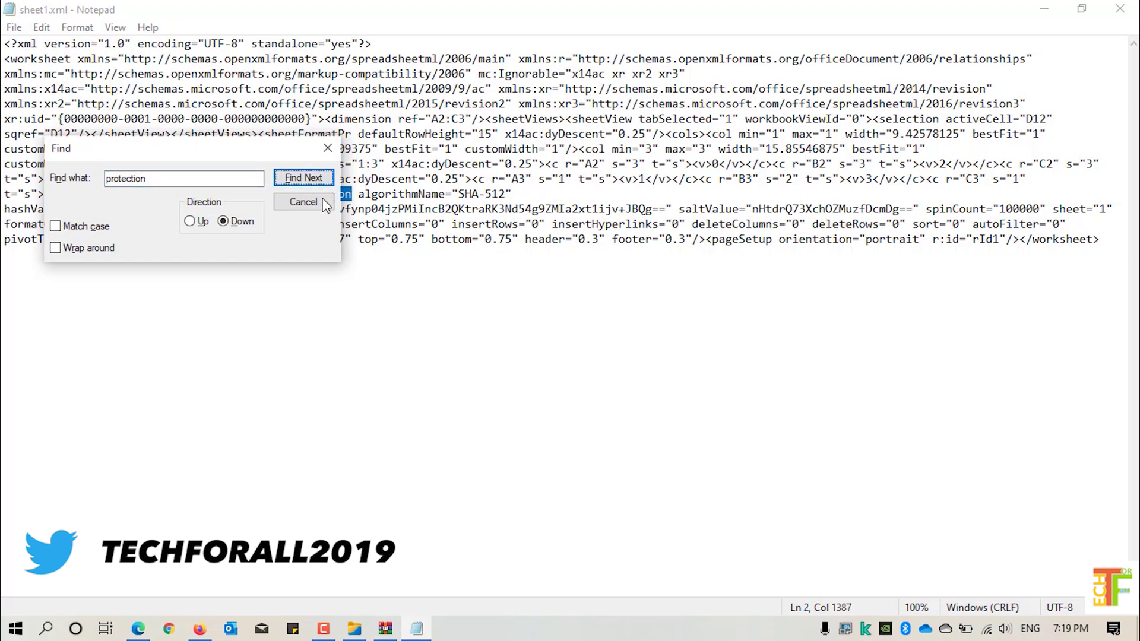
pyautogui.click(326, 203)
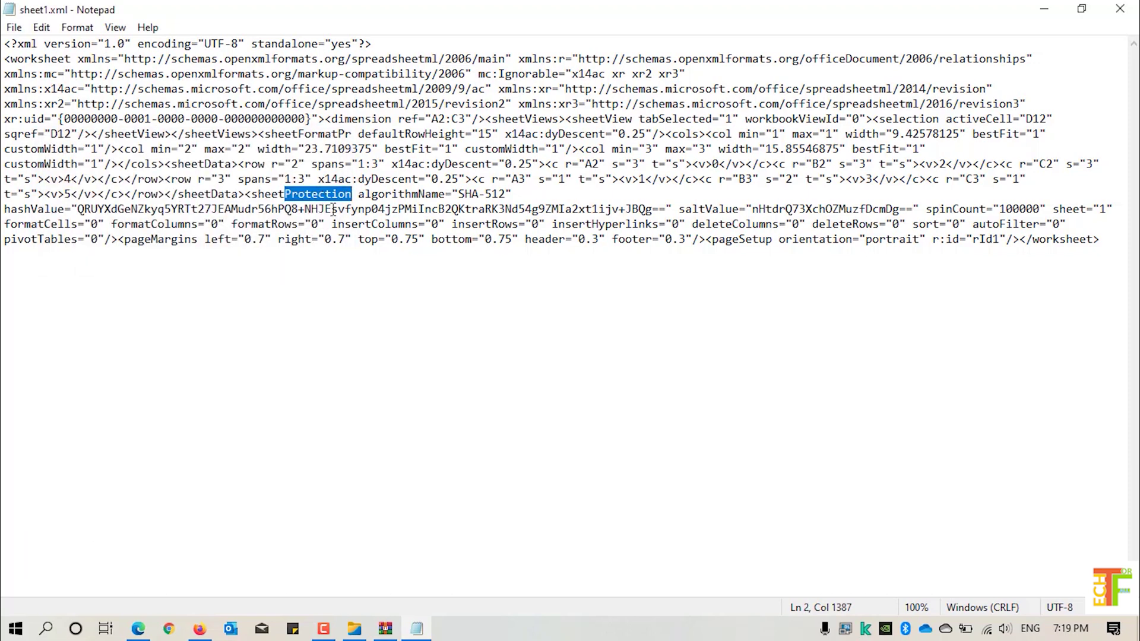
# - Start selecting the <sheetProtection tag from its opening bracket
pyautogui.click(246, 195)
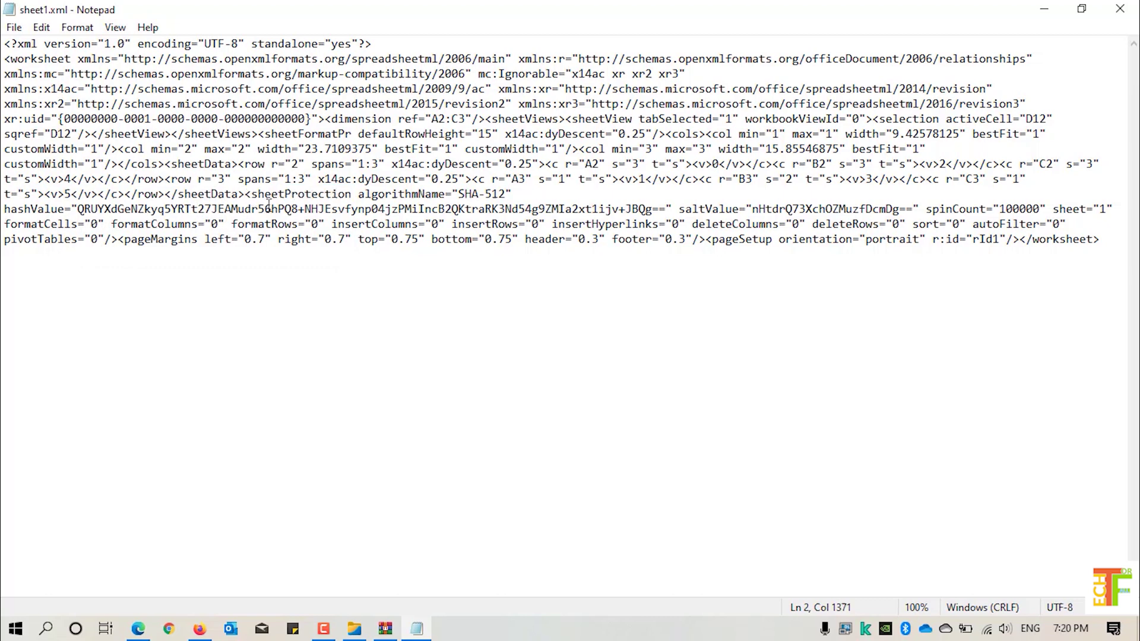
pyautogui.hotkey('shift', 'Right')
pyautogui.hotkey('shift', 'Right')
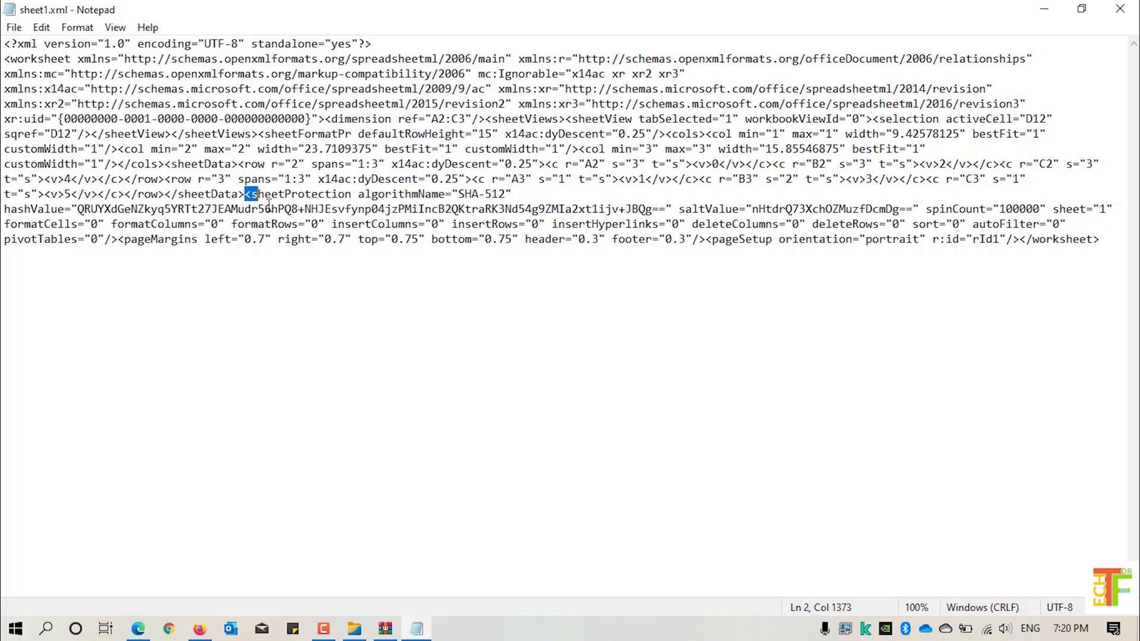
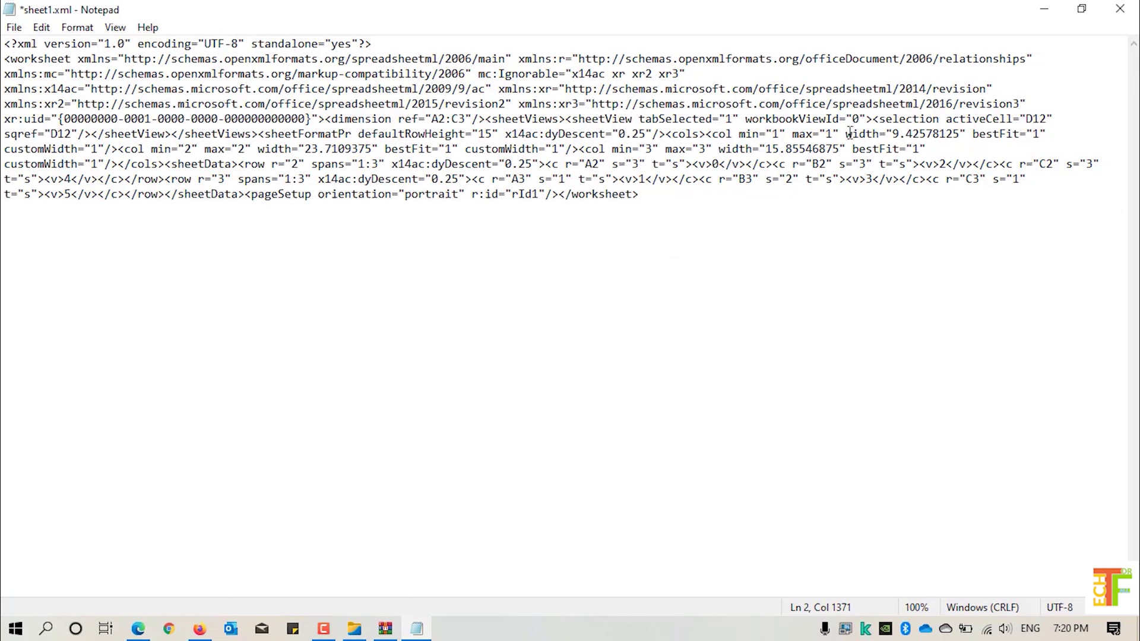
# - Save the edited sheet1.xml, now without its sheetProtection element, and close Notepad
pyautogui.hotkey('ctrl', 's')
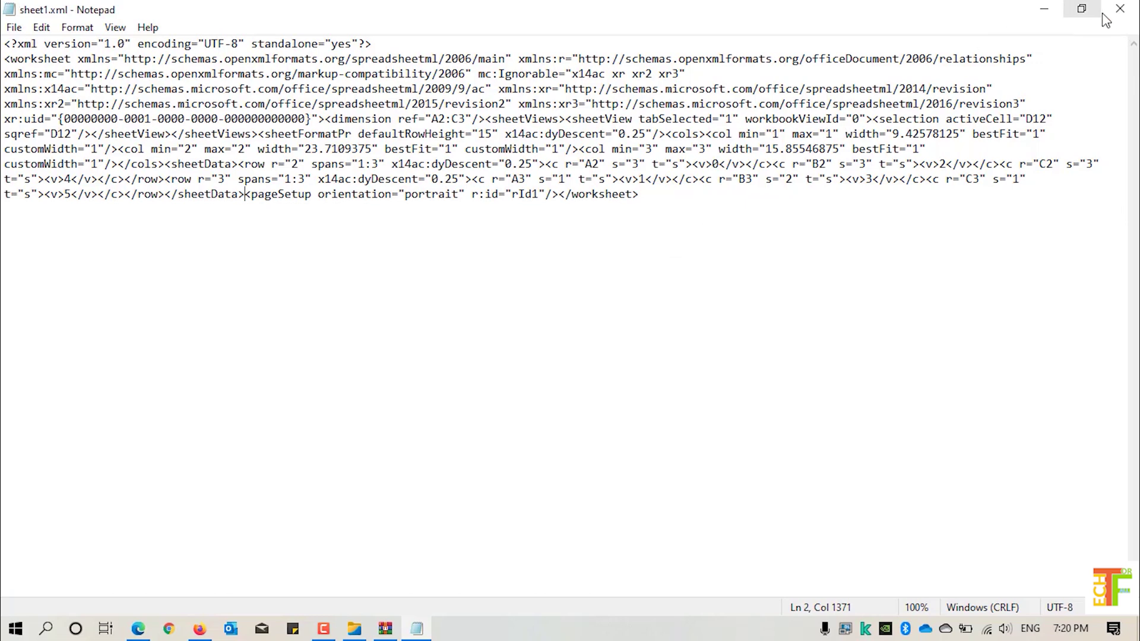
pyautogui.click(1115, 14)
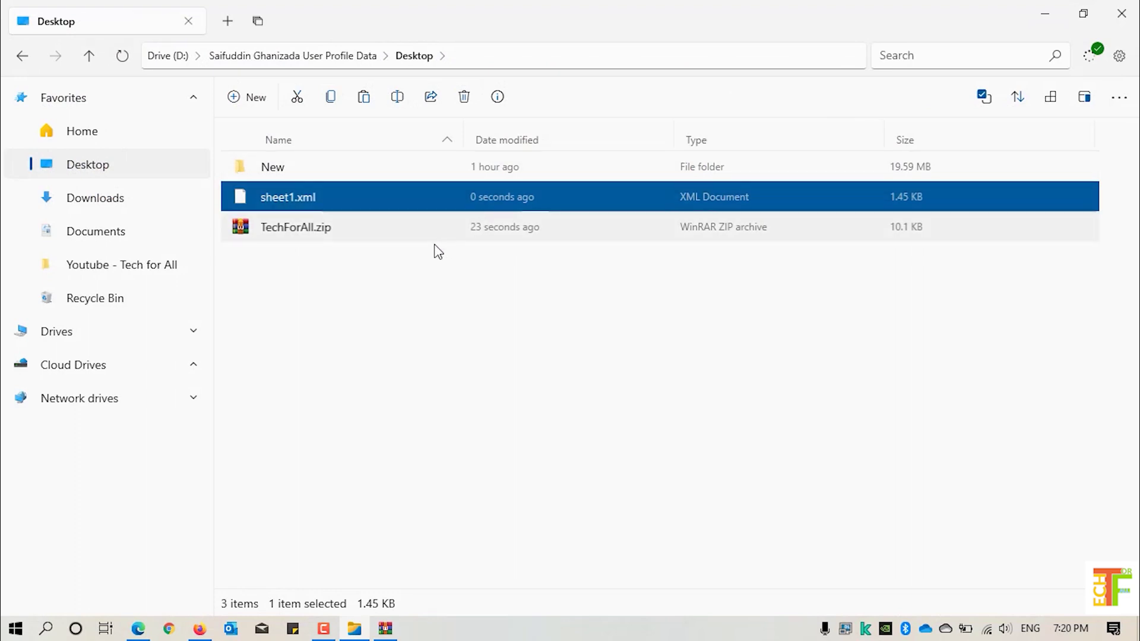
# - Update TechForAll.zip's worksheets folder with the edited 1,486-byte sheet1.xml, then close WinRAR
pyautogui.click(386, 629)
pyautogui.moveTo(273, 194); pyautogui.dragTo(515, 384)
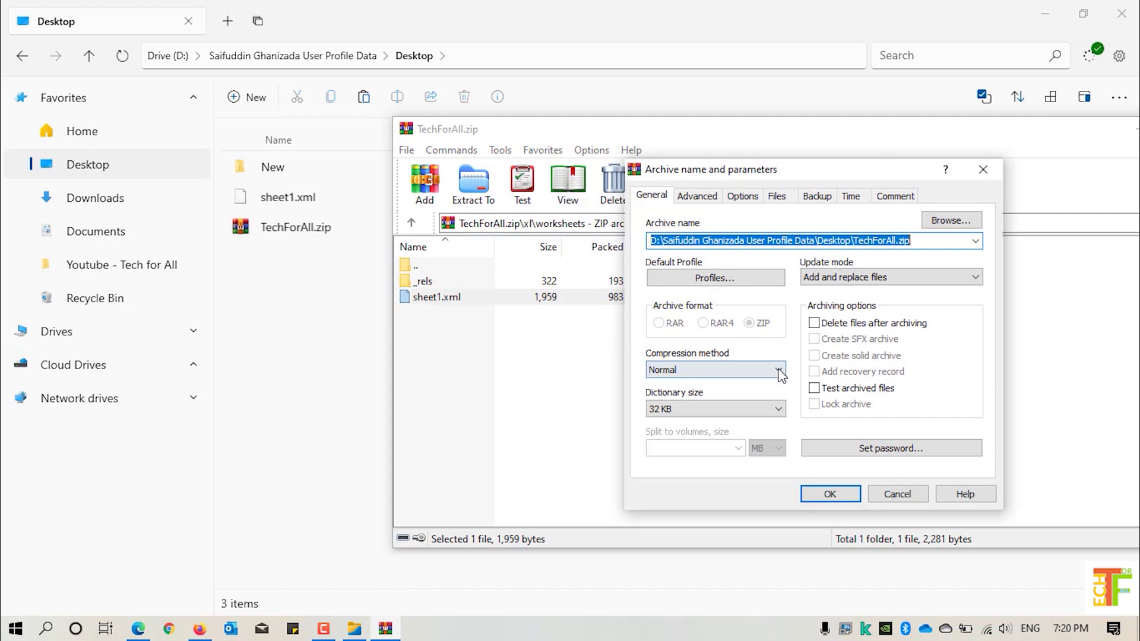
pyautogui.click(830, 494)
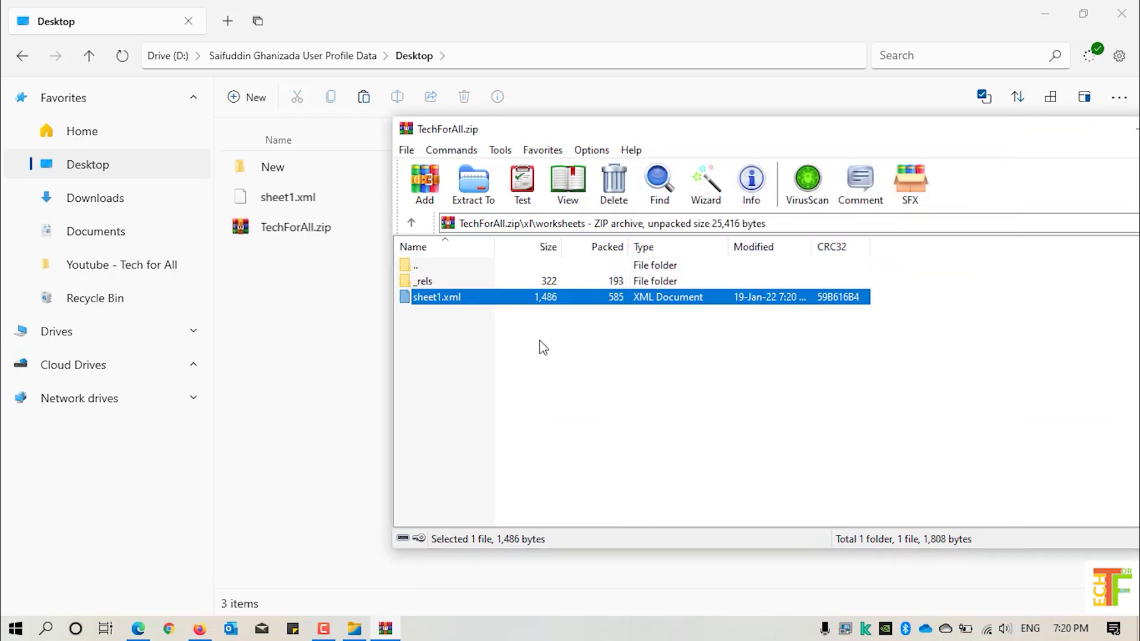
pyautogui.moveTo(580, 134); pyautogui.dragTo(412, 129)
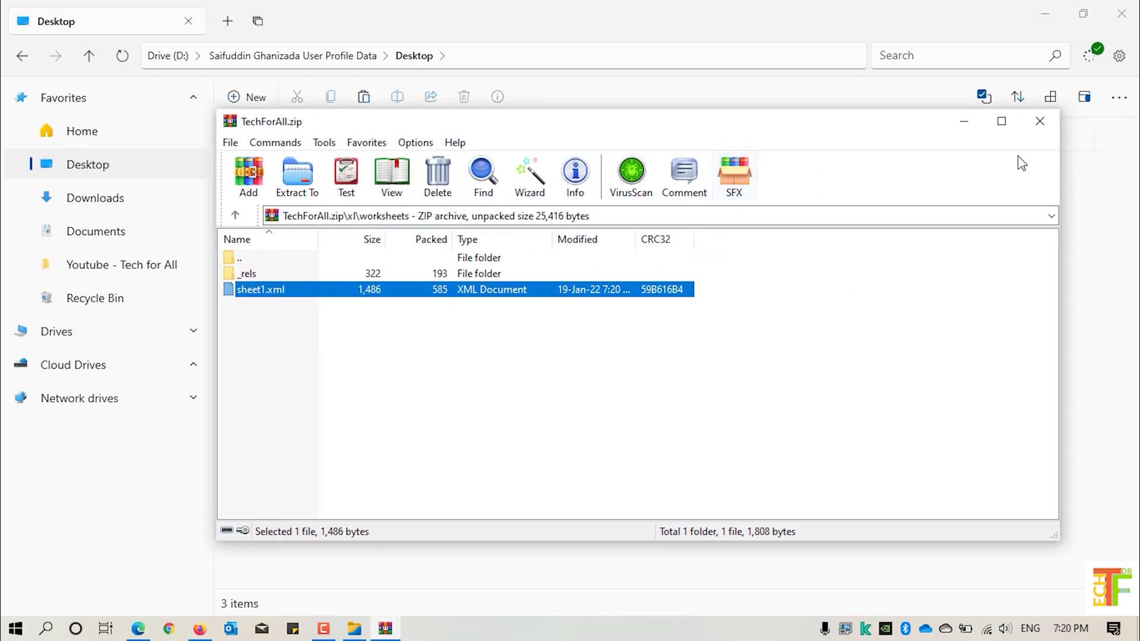
pyautogui.click(1046, 124)
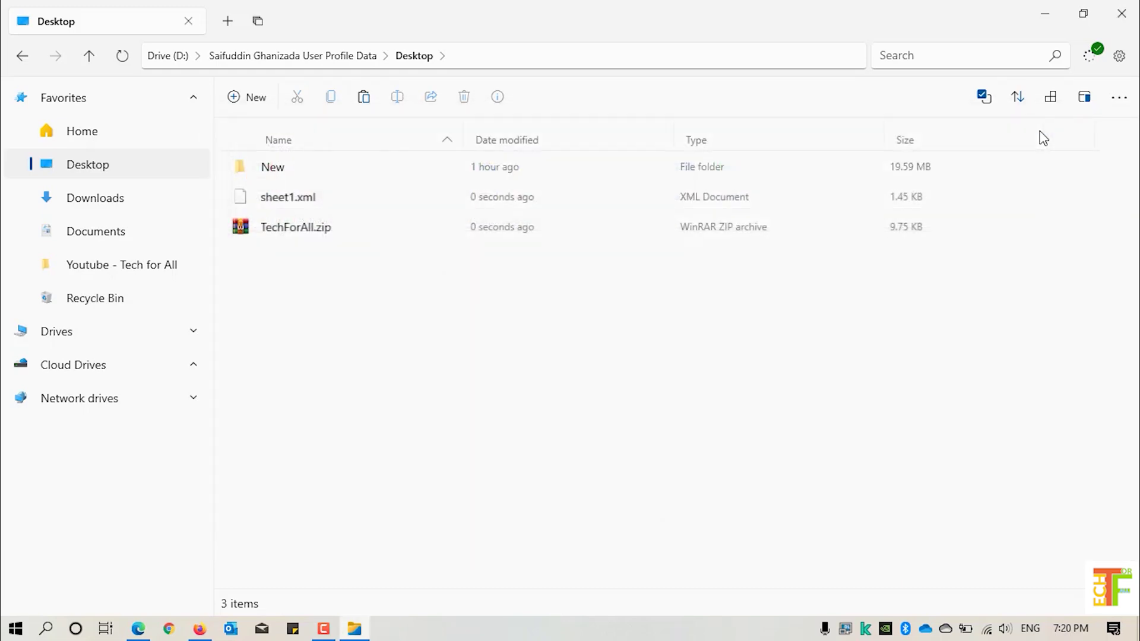
# - Rename TechForAll.zip to TechForAll.xlsx, accepting the file extension change warning
pyautogui.click(374, 238)
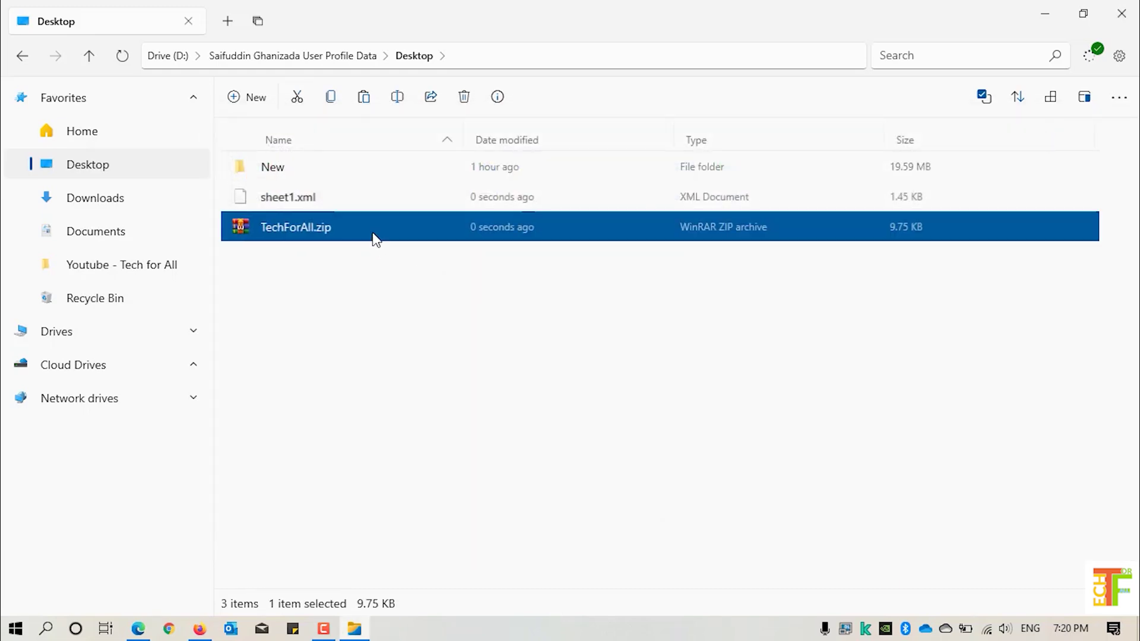
pyautogui.rightClick(374, 234)
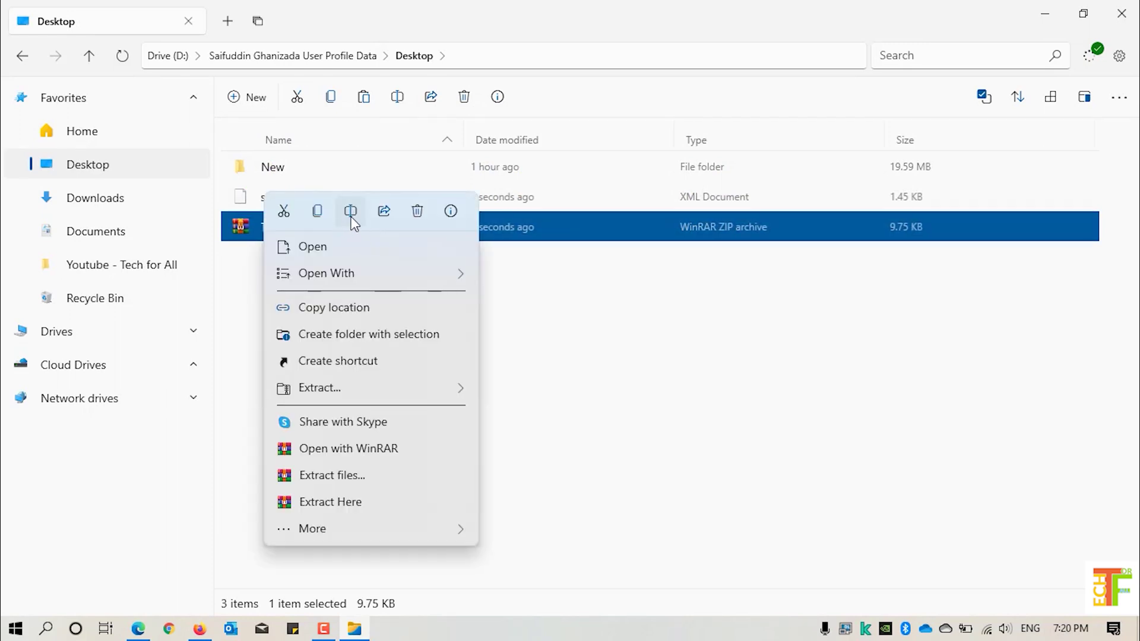
pyautogui.click(351, 214)
pyautogui.press('Right')
pyautogui.press('End')
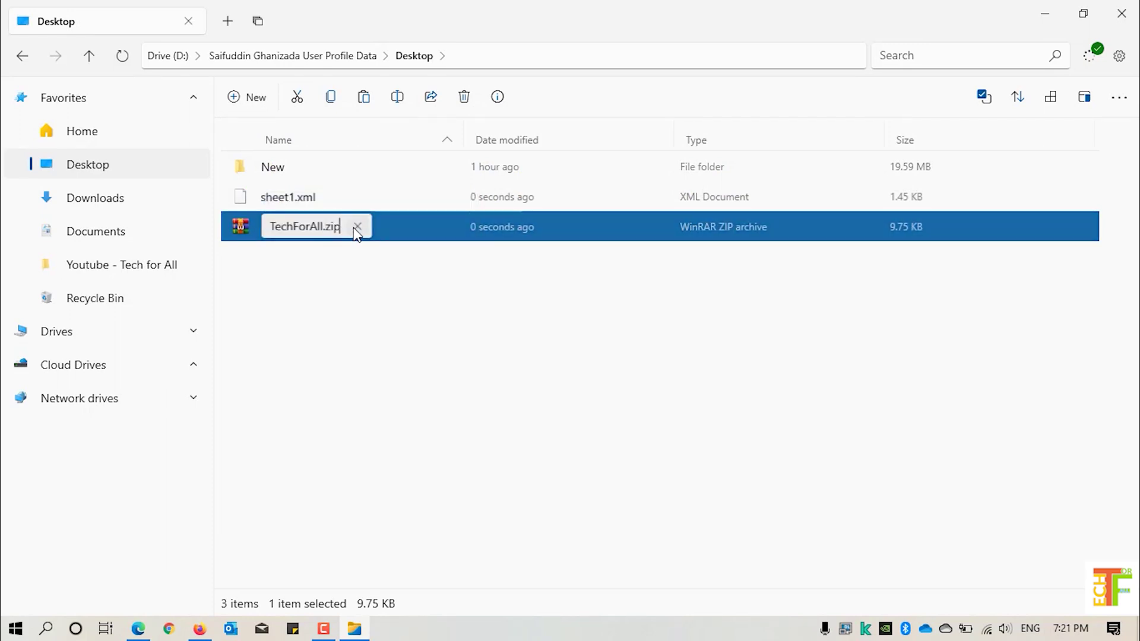
pyautogui.press('BackSpace')
pyautogui.press('BackSpace')
pyautogui.press('BackSpace')
pyautogui.write('x')
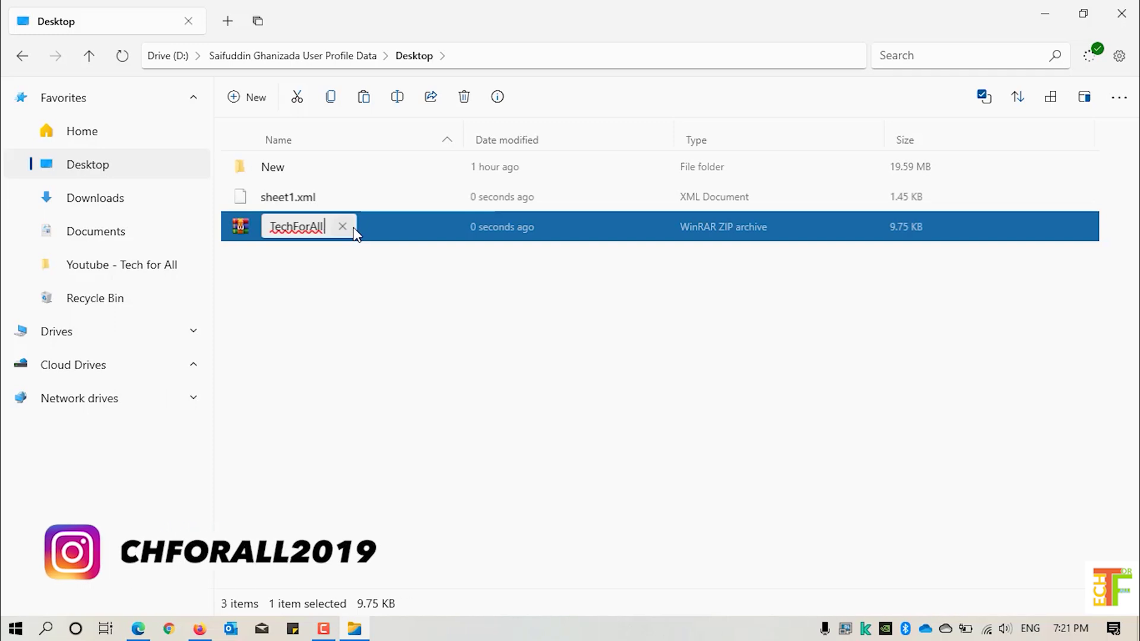
pyautogui.write('lsx')
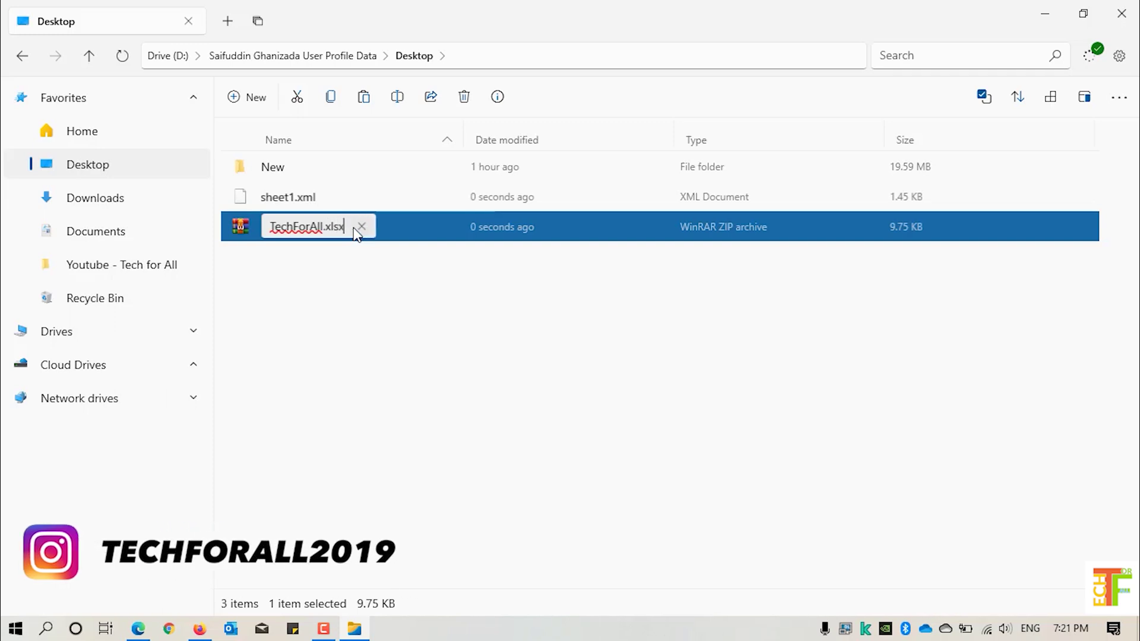
pyautogui.press('Return')
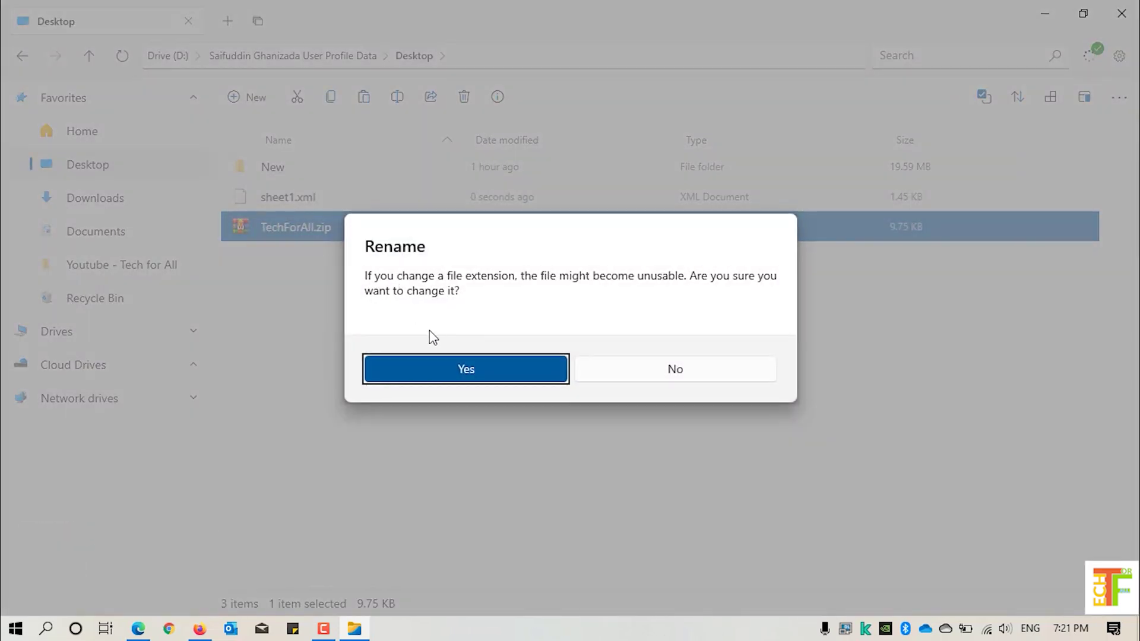
pyautogui.click(462, 368)
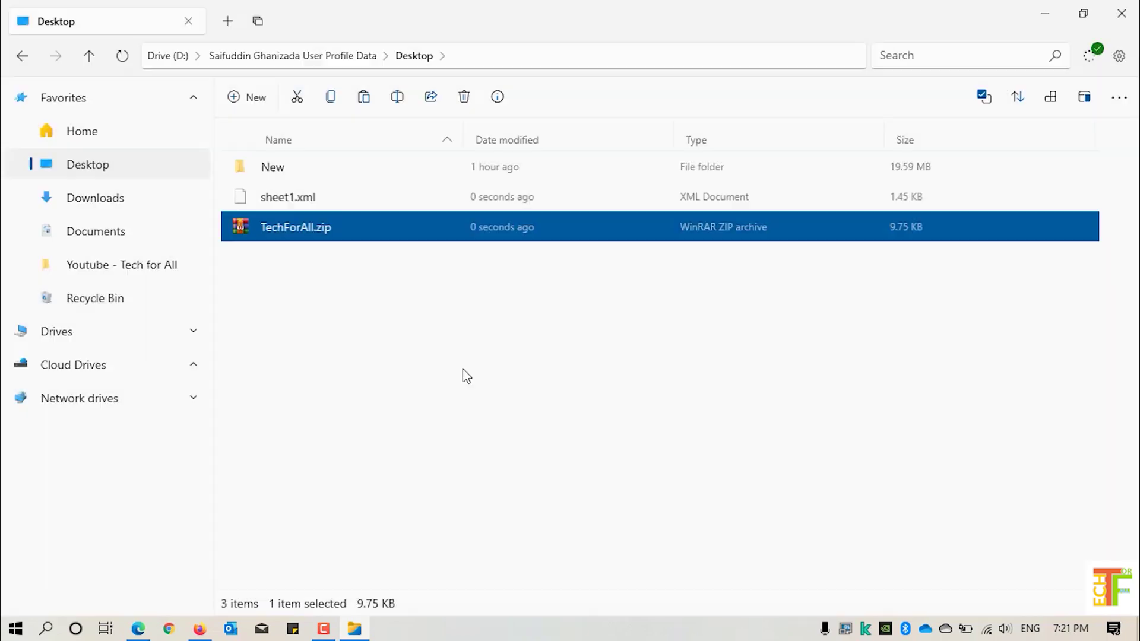
pyautogui.click(319, 236)
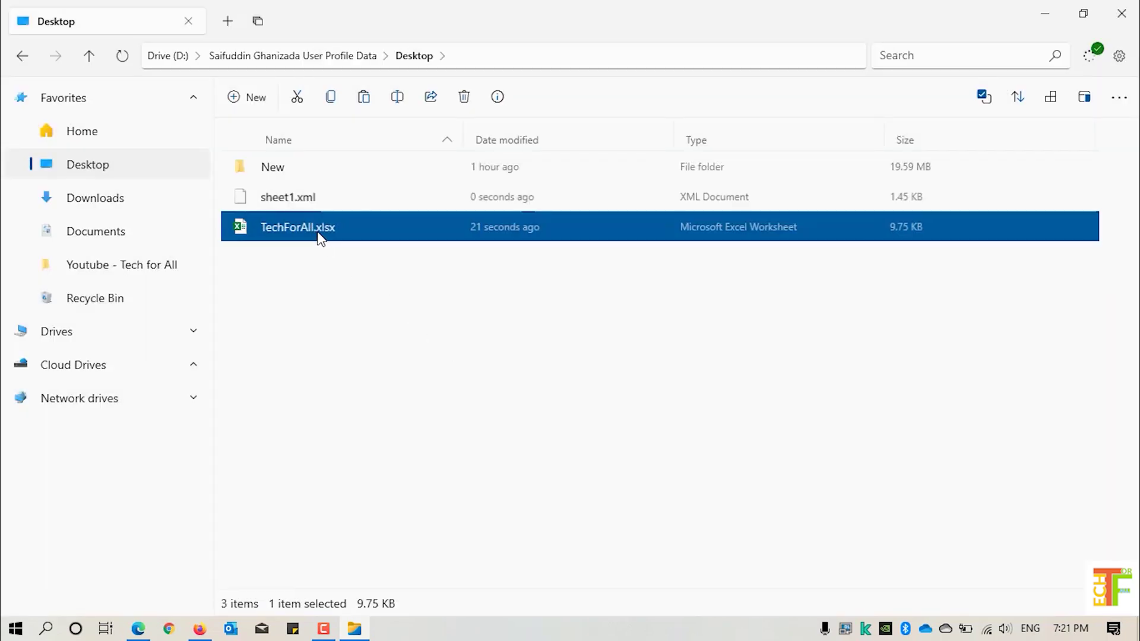
# - Open TechForAll.xlsx and enter 'asdsadasd' in D12 and 'asdasd' in C9 and F7
pyautogui.doubleClick(320, 238)
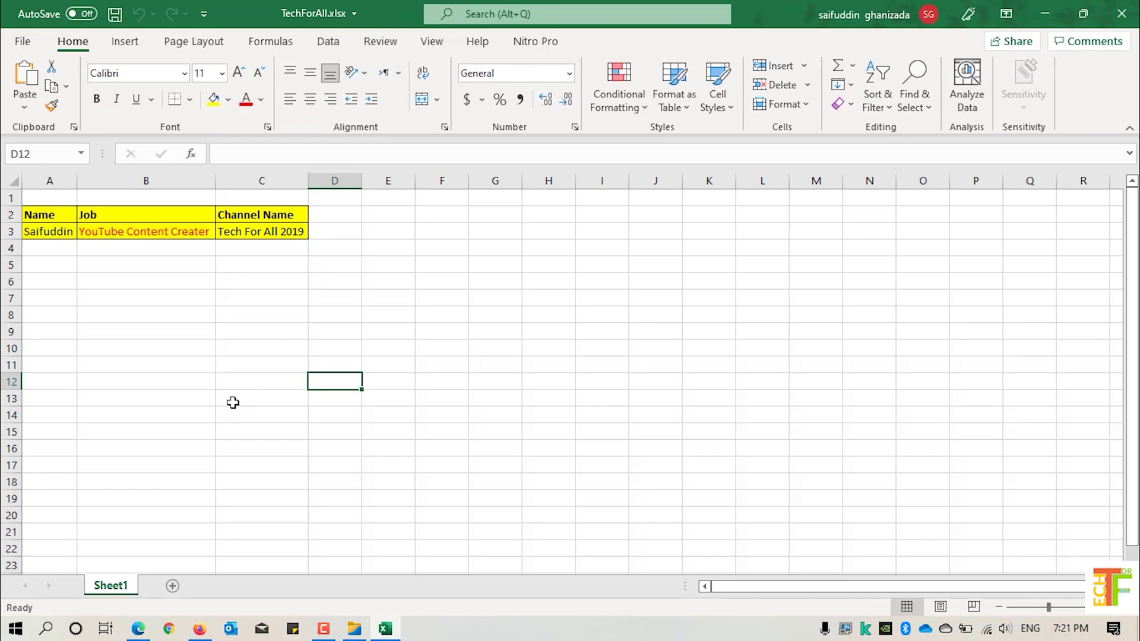
pyautogui.write('asdsadasd')
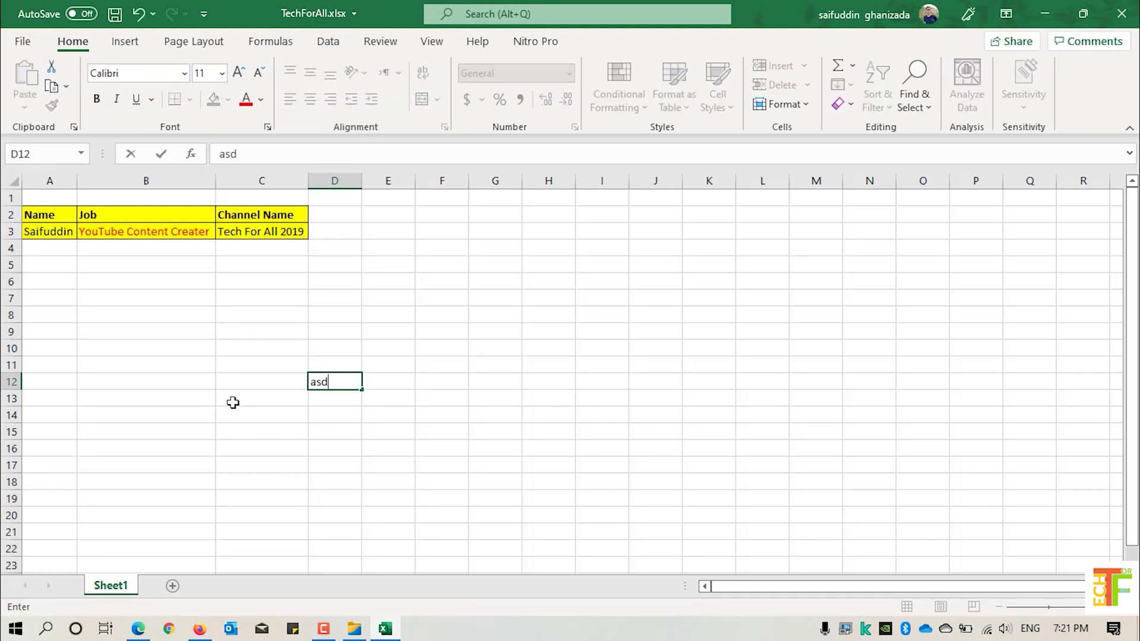
pyautogui.click(300, 333)
pyautogui.write('asdasd')
pyautogui.click(415, 294)
pyautogui.write('asdasd')
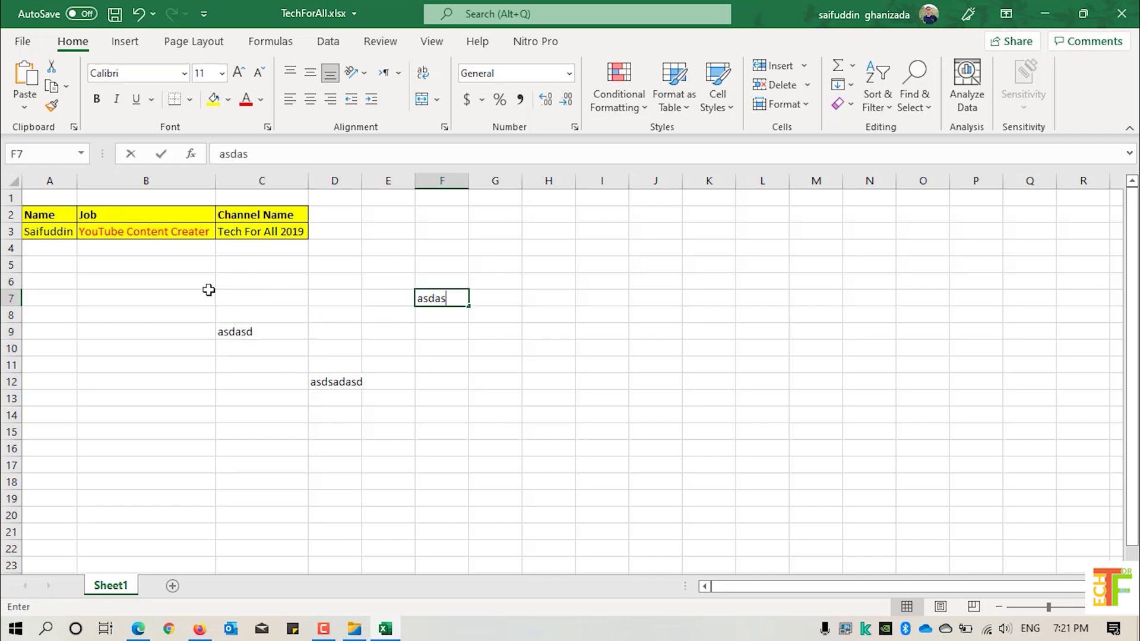
pyautogui.click(186, 275)
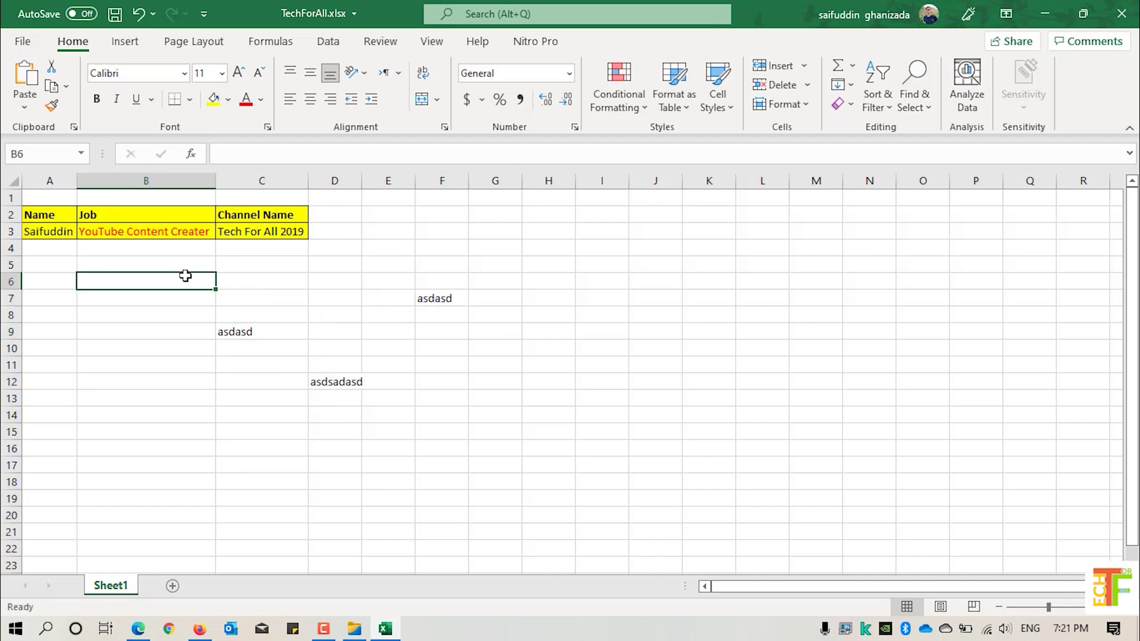
# - On the Review tab, confirm Protect Sheet is offered, dismiss the comments notice, and select I9
pyautogui.click(380, 41)
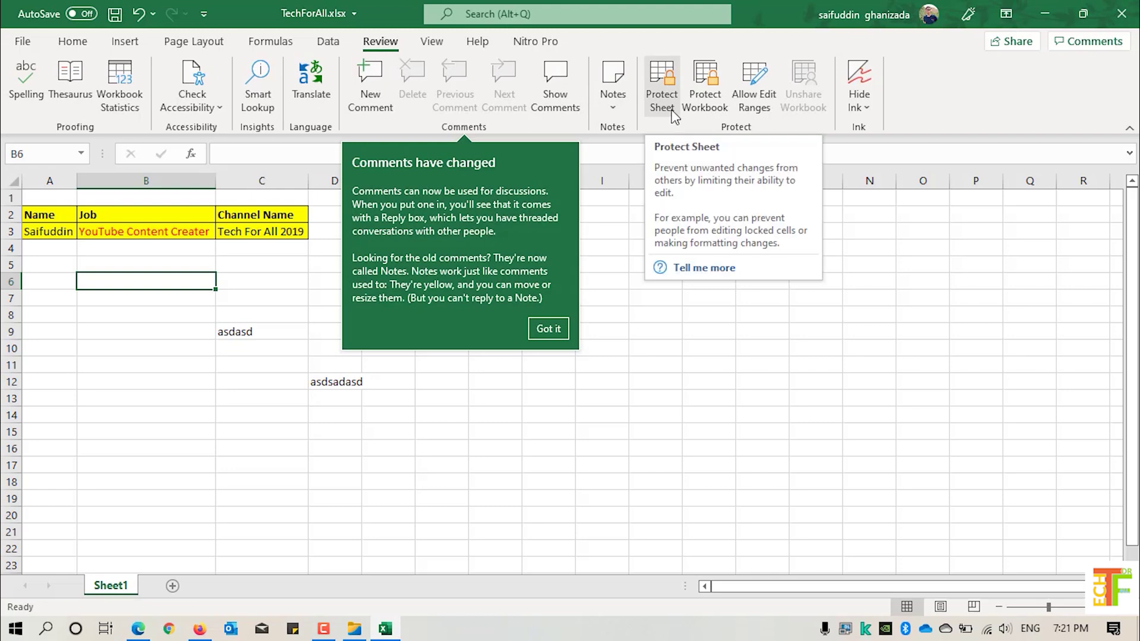
pyautogui.click(554, 328)
pyautogui.click(585, 329)
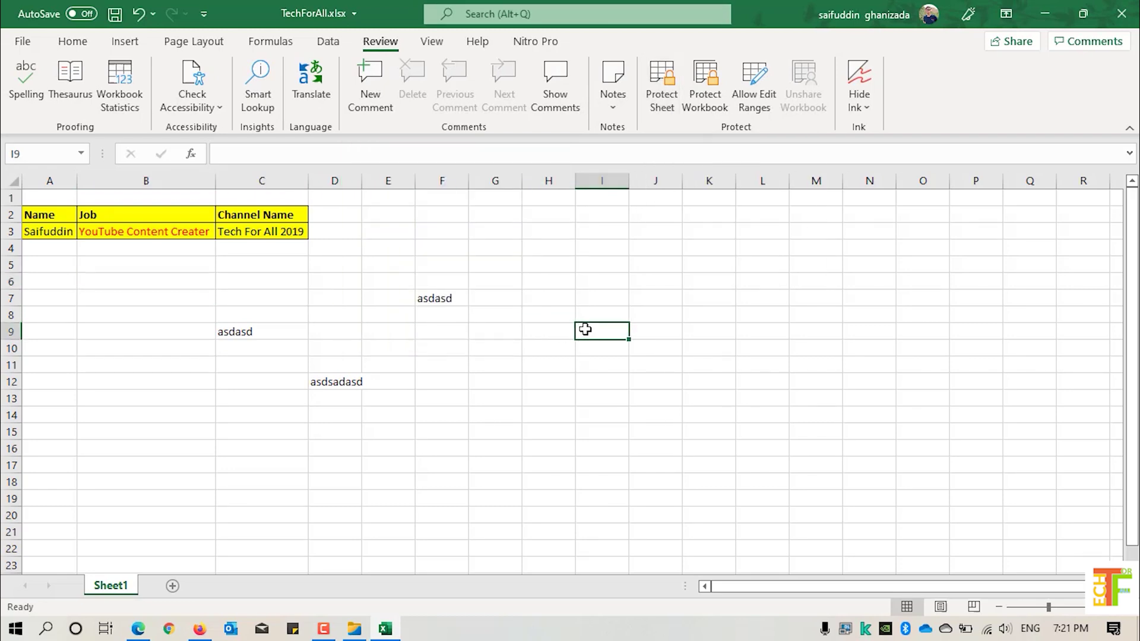